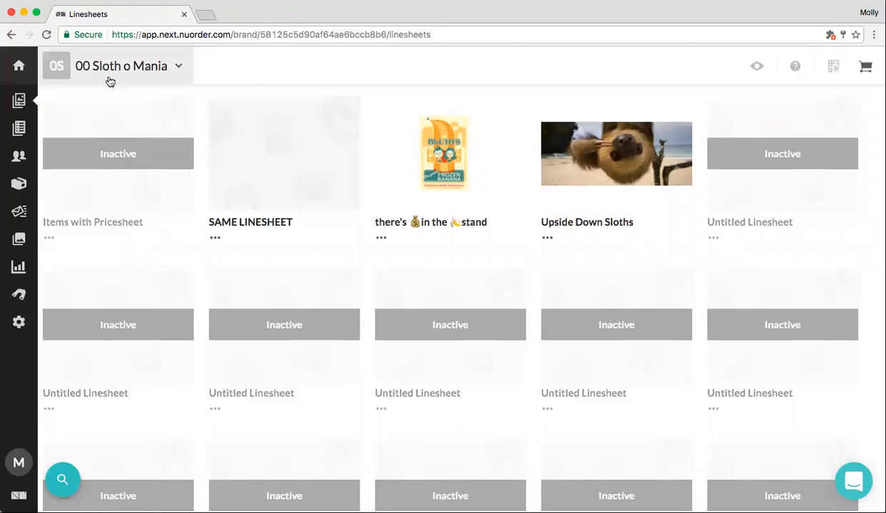
- Review the expanded main navigation menu, then pin it open and unpin it again
scroll(127, 80, "up", 1)
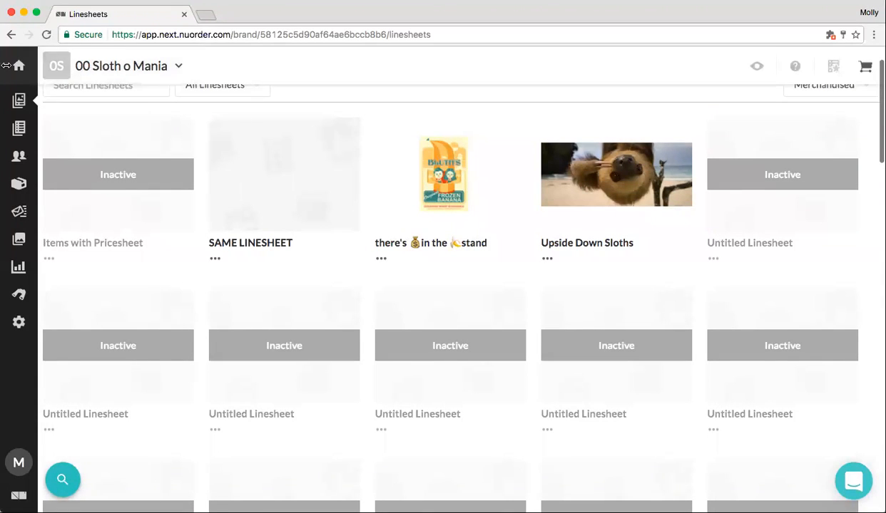
mouse_move(18, 70)
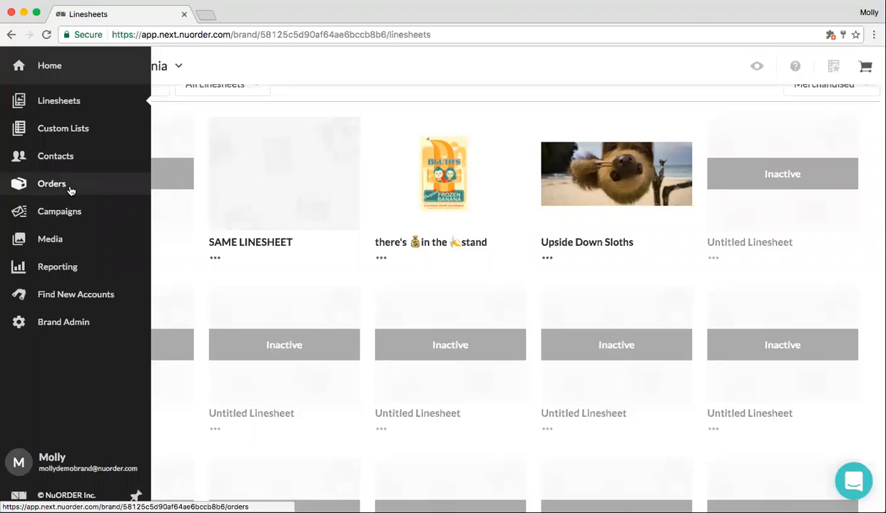
mouse_move(79, 212)
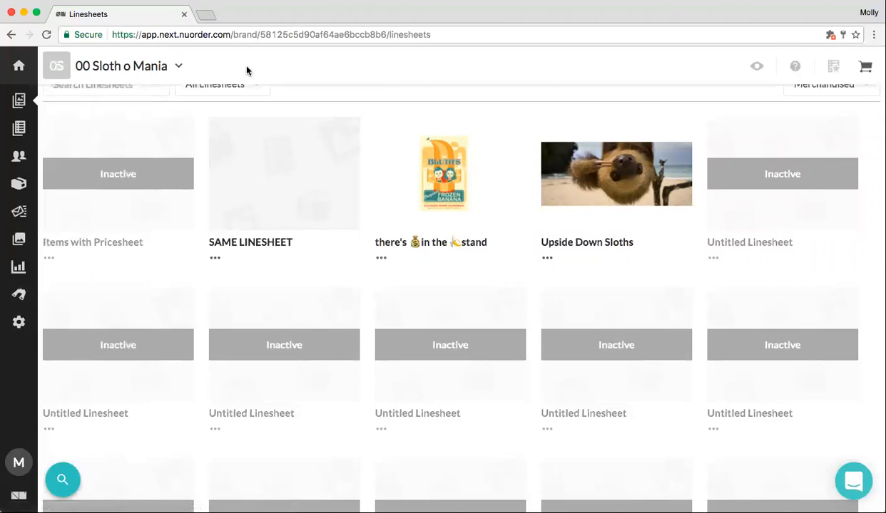
mouse_move(36, 66)
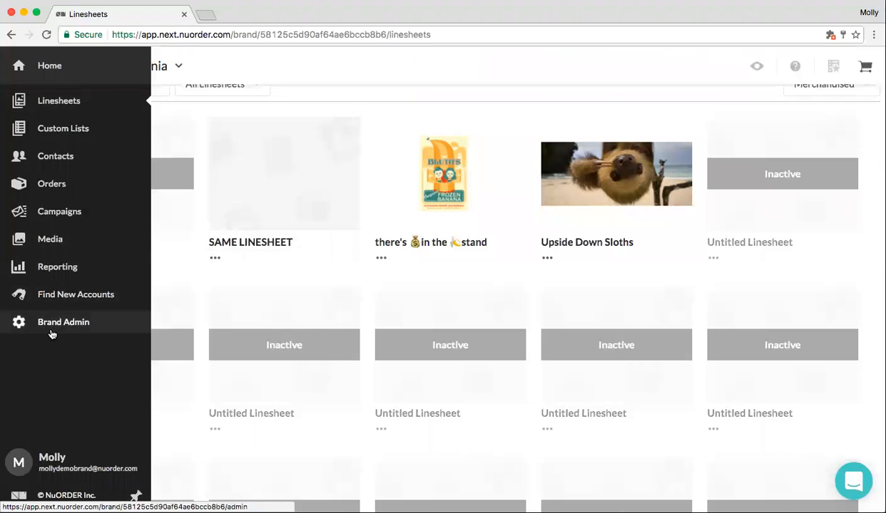
mouse_move(80, 465)
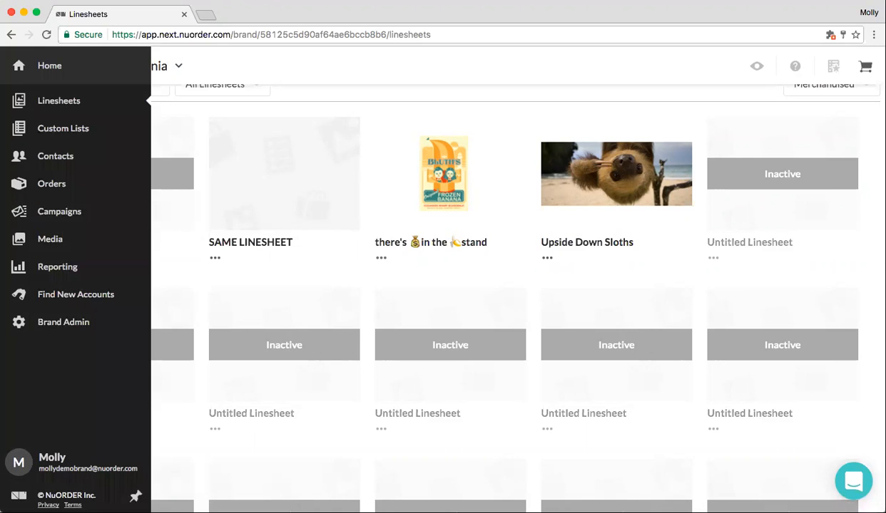
left_click(136, 496)
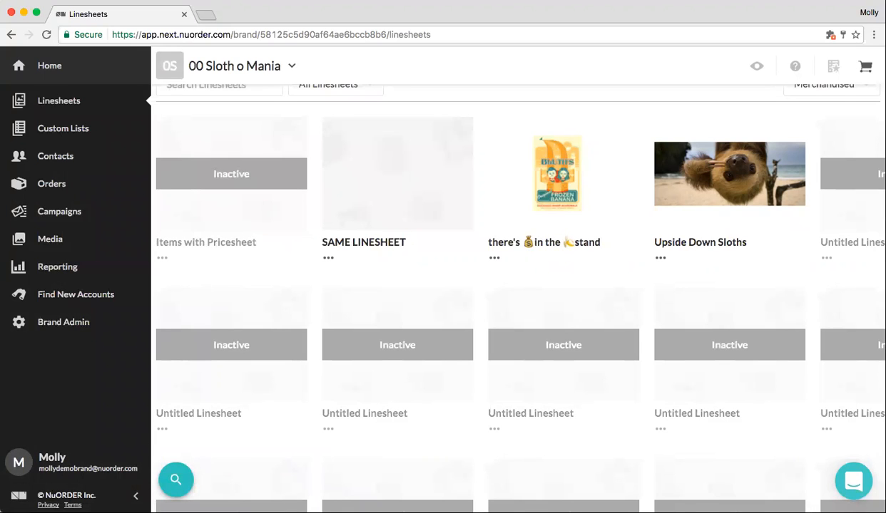
left_click(135, 497)
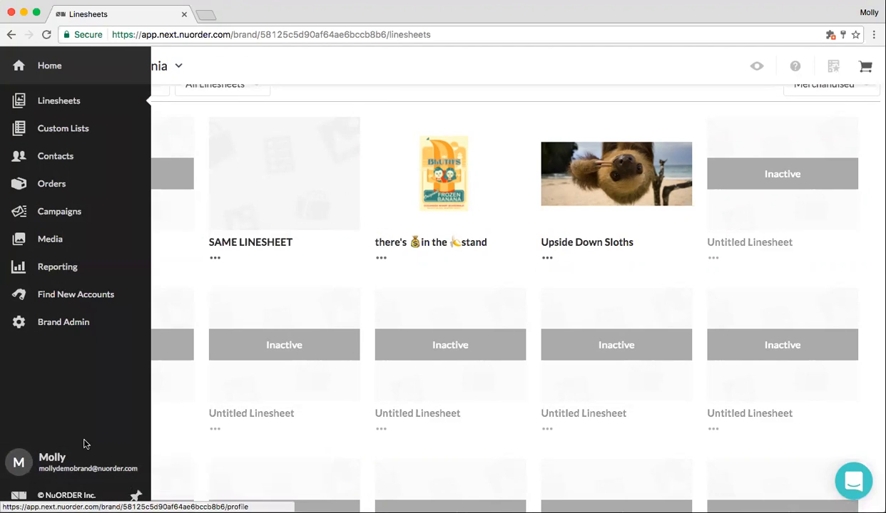
- Look over the linesheets and open the company search for viewing the catalog as a customer
scroll(203, 224, "up", 2)
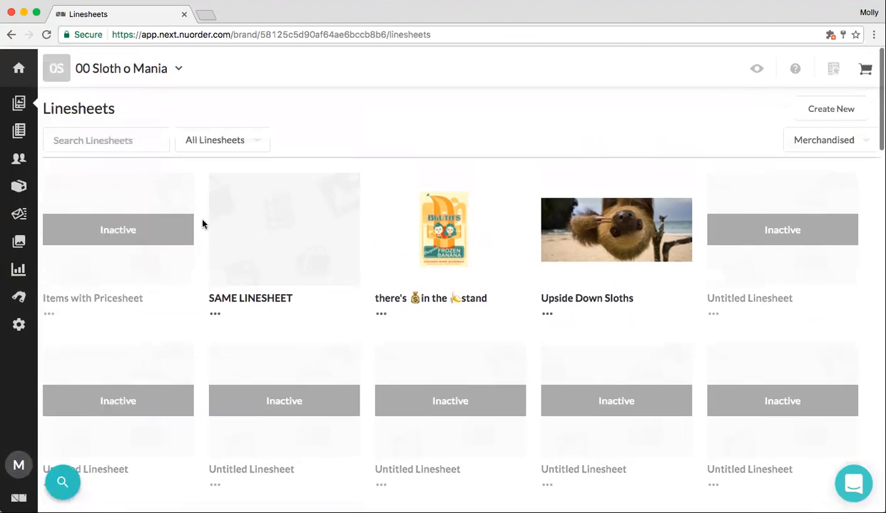
scroll(199, 226, "down", 3)
scroll(235, 221, "up", 3)
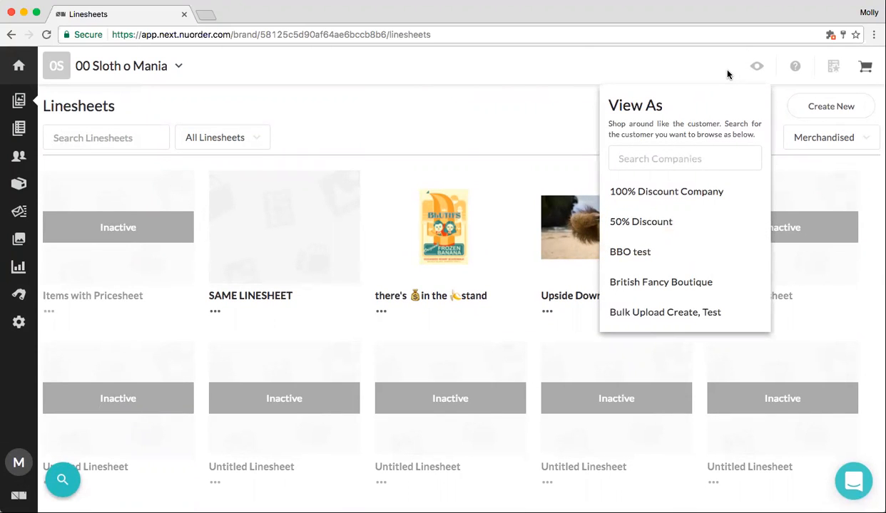
left_click(678, 158)
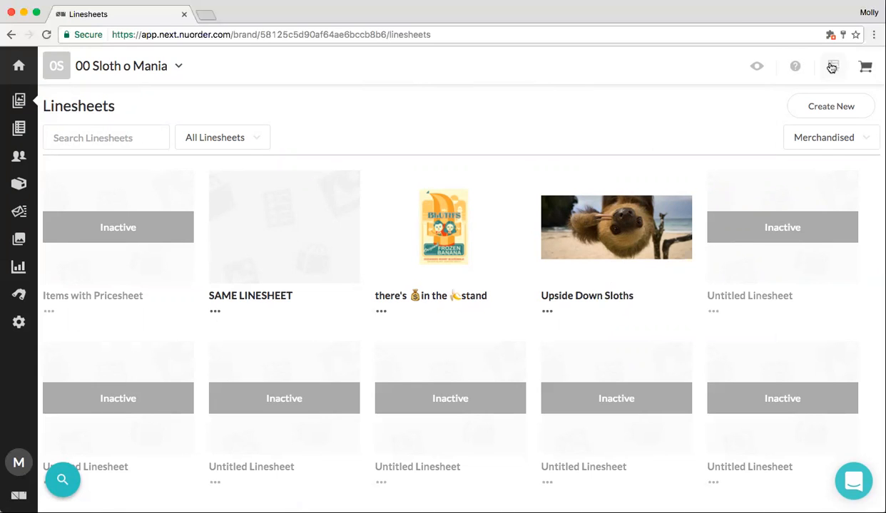
- Choose the Untitled List last modified Apr 25, 2017 @ 12:49 PM as the active list
left_click(831, 67)
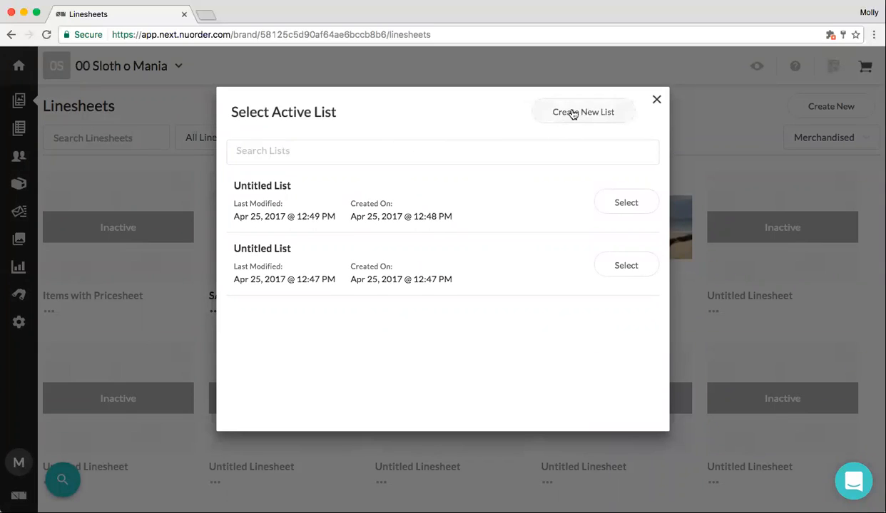
left_click(428, 154)
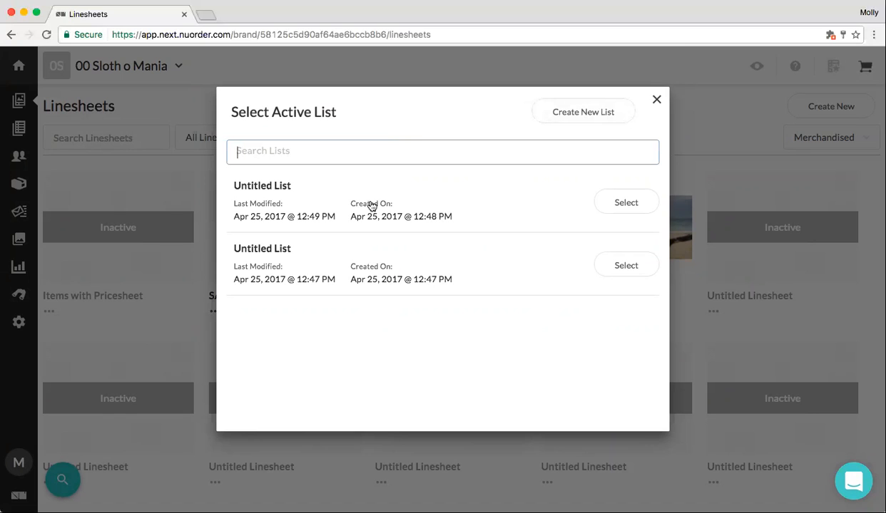
left_click(347, 201)
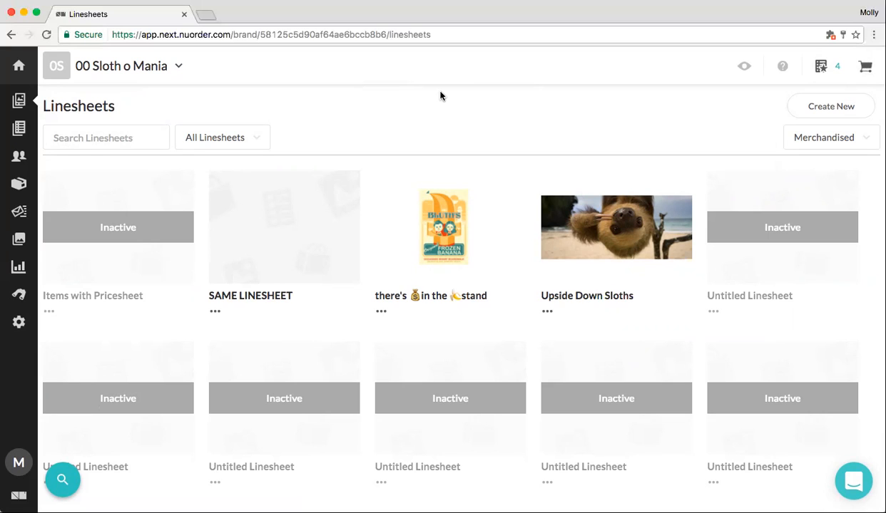
- Go to the brand's home page to browse its products
mouse_move(20, 70)
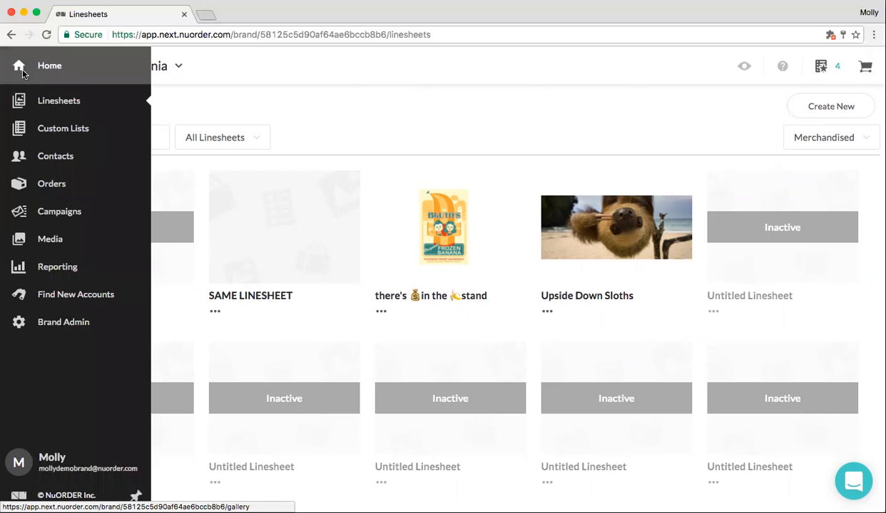
left_click(22, 67)
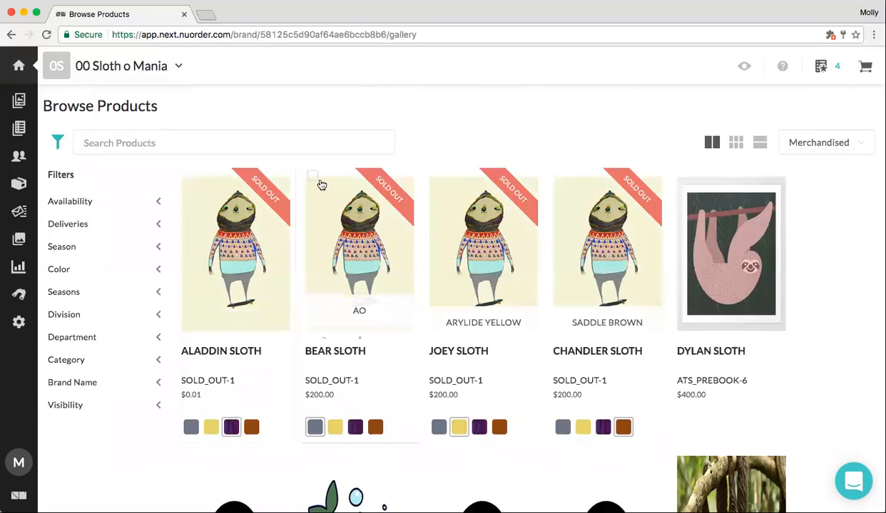
mouse_move(322, 185)
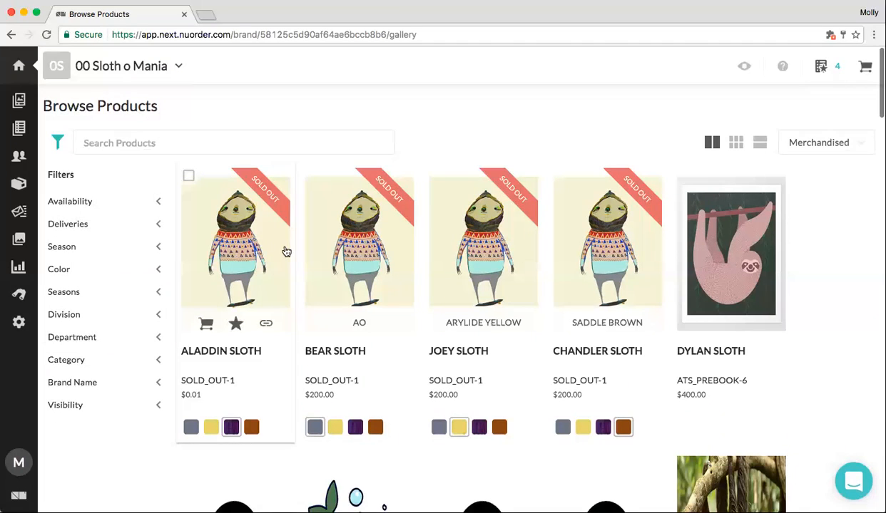
- Search the products for "sloth", look through the matches and clear the search
left_click(215, 143)
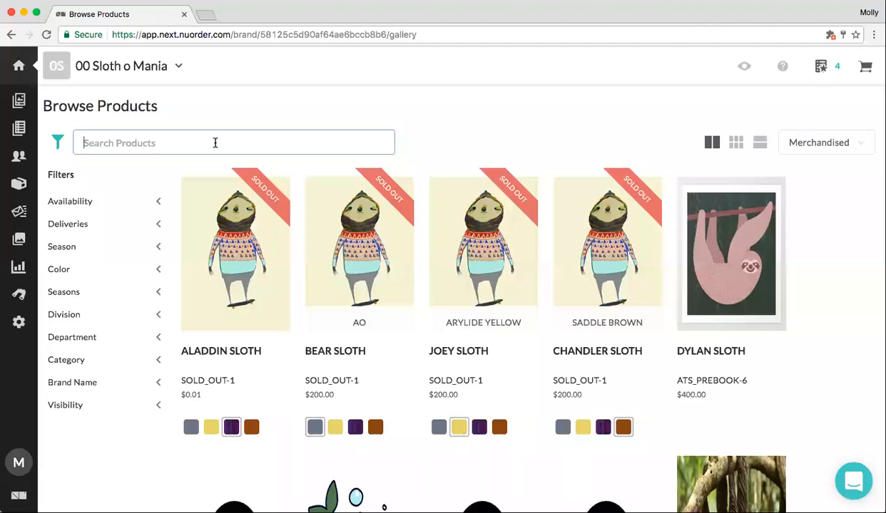
type("sloth")
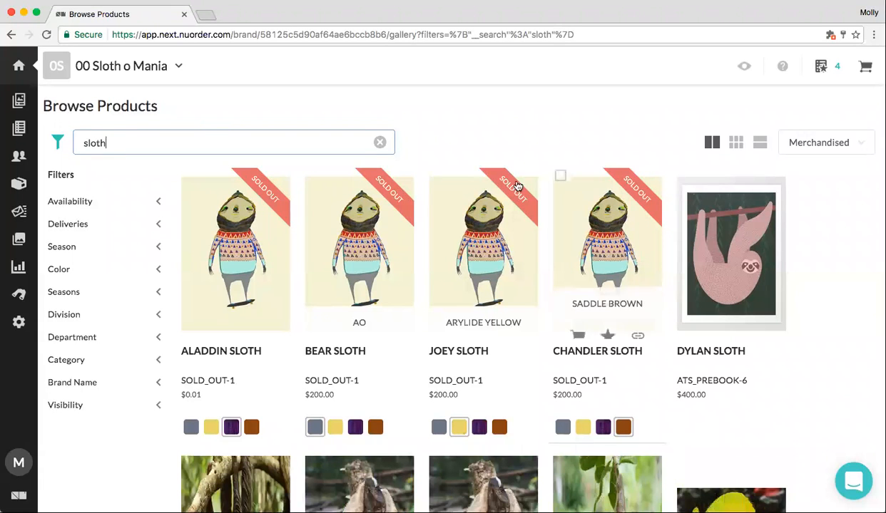
scroll(460, 287, "down", 8)
scroll(459, 287, "down", 15)
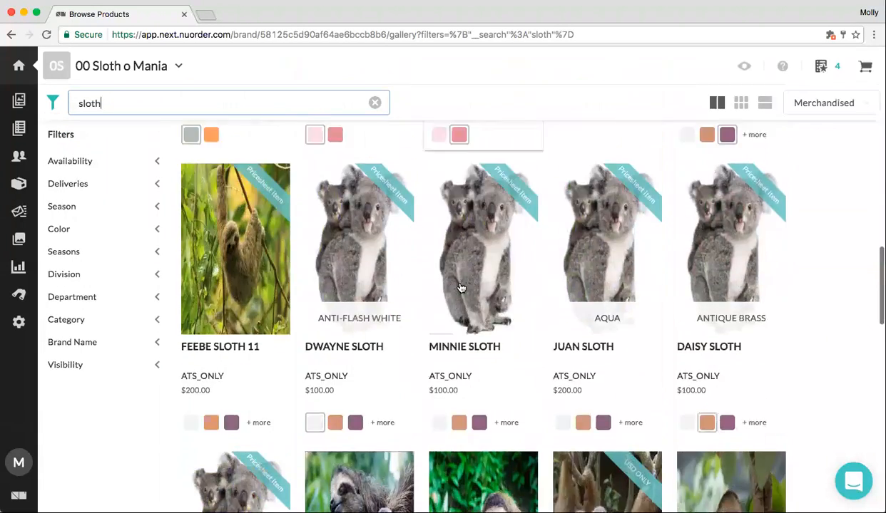
scroll(460, 288, "up", 20)
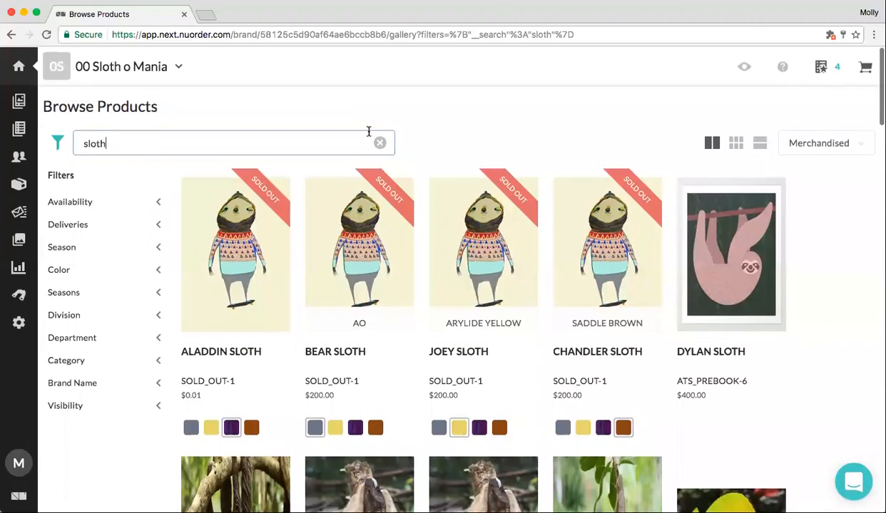
left_click(379, 142)
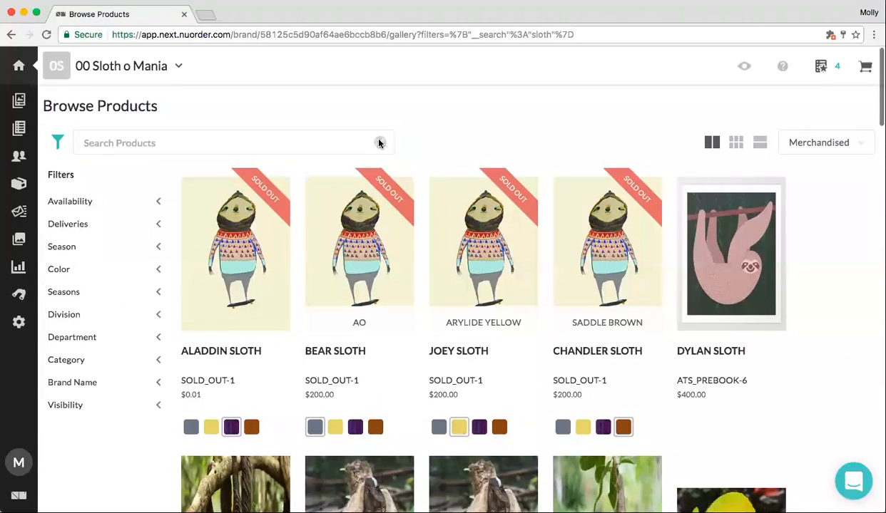
- Expand the Availability and Season filters and look through their options
left_click(156, 206)
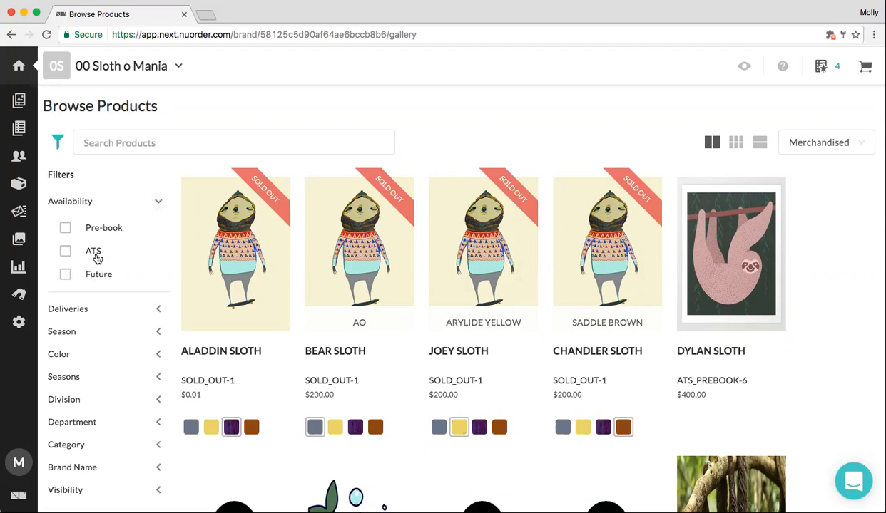
scroll(123, 270, "down", 5)
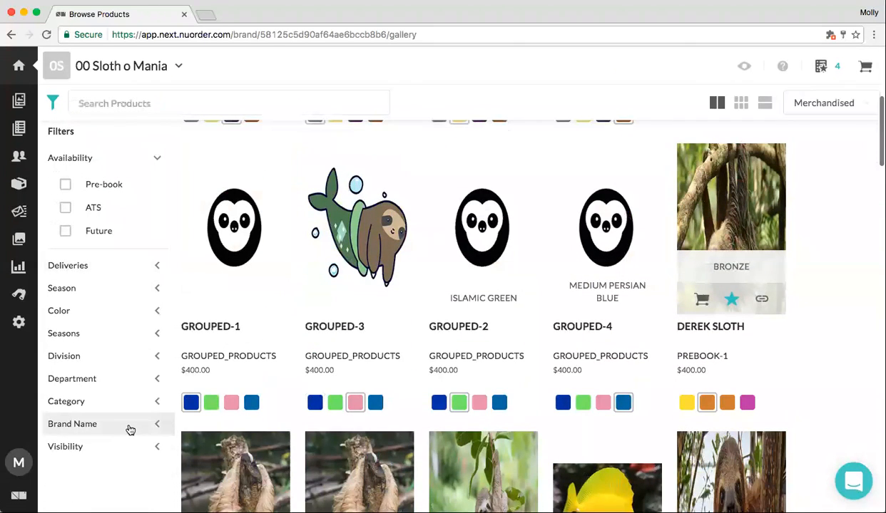
left_click(156, 290)
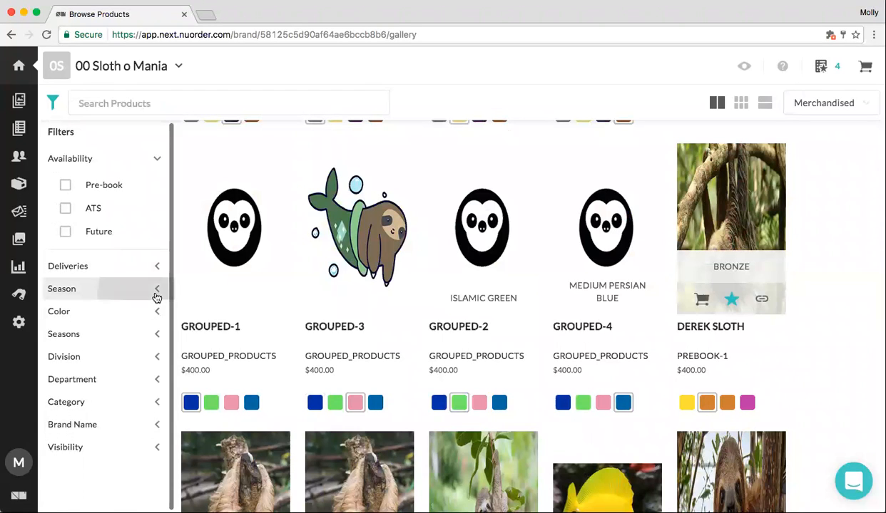
scroll(156, 297, "down", 4)
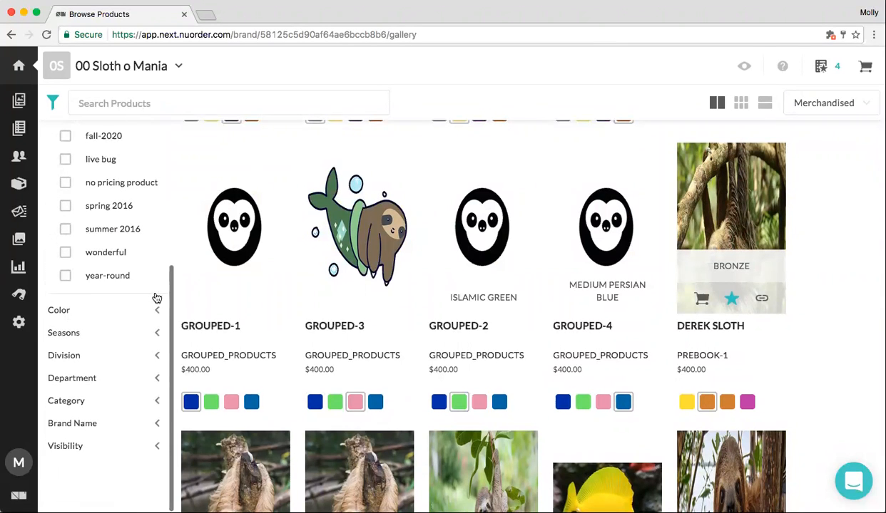
scroll(157, 298, "down", 3)
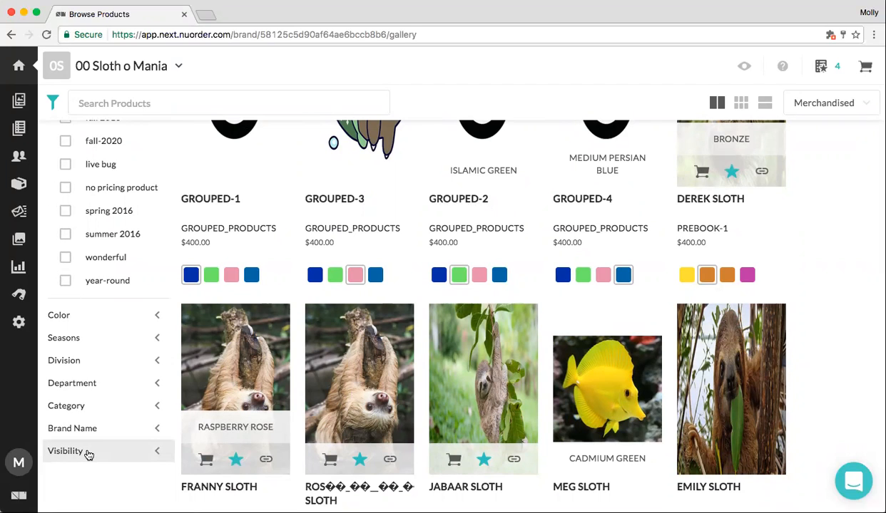
- Expand the Visibility filter and show only Inactive products
left_click(156, 451)
scroll(128, 420, "down", 2)
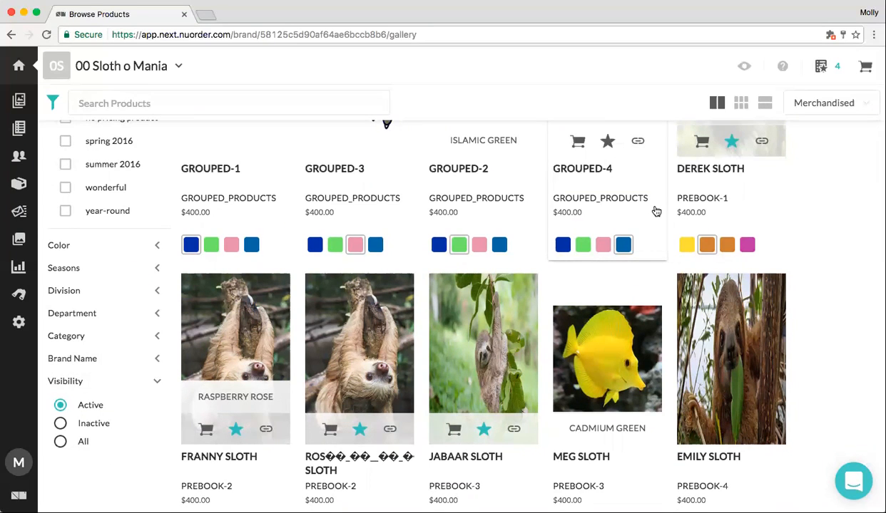
left_click(61, 423)
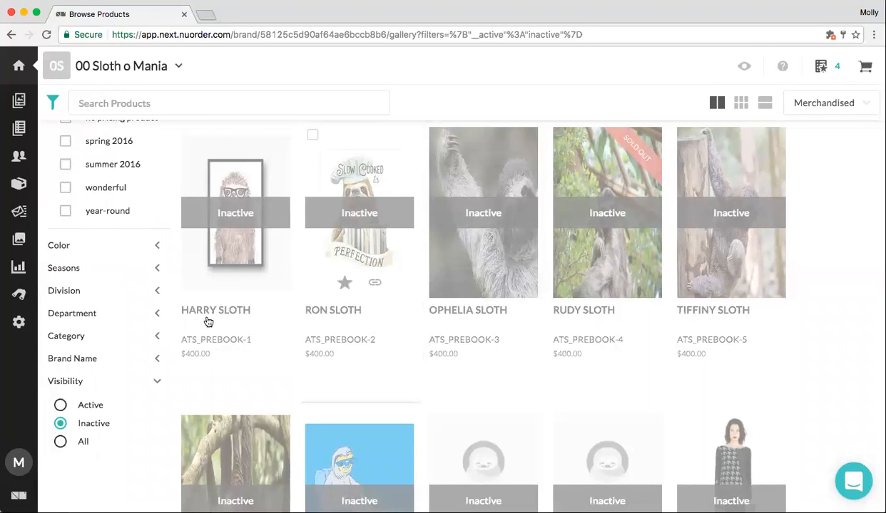
scroll(123, 336, "down", 3)
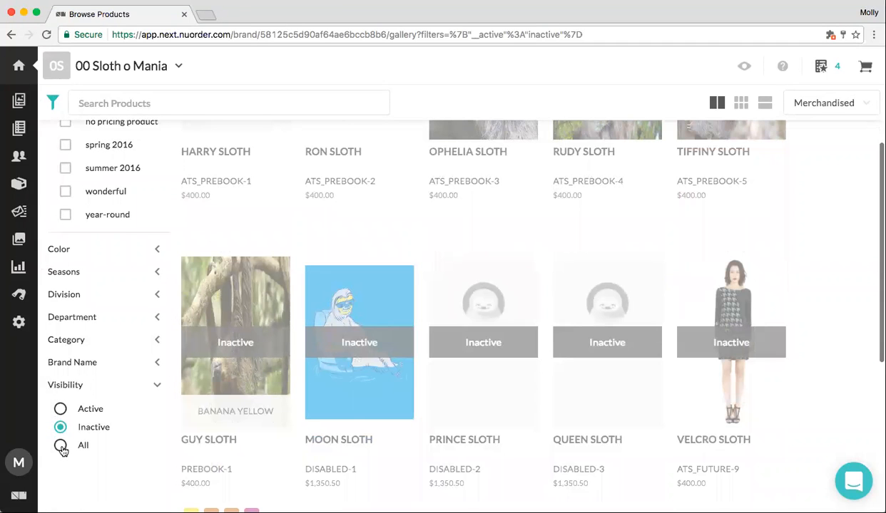
- Set the Visibility filter to All and look through the mixed active and inactive products
left_click(60, 445)
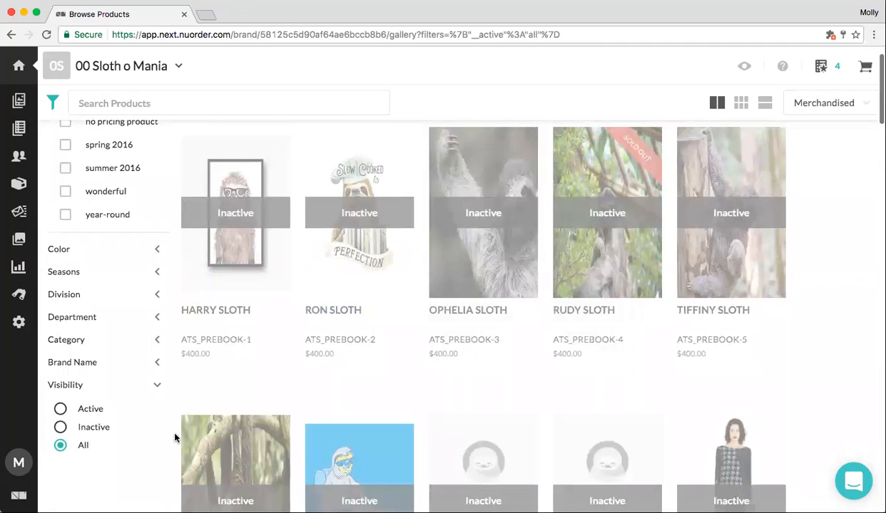
scroll(366, 334, "down", 5)
scroll(366, 333, "up", 8)
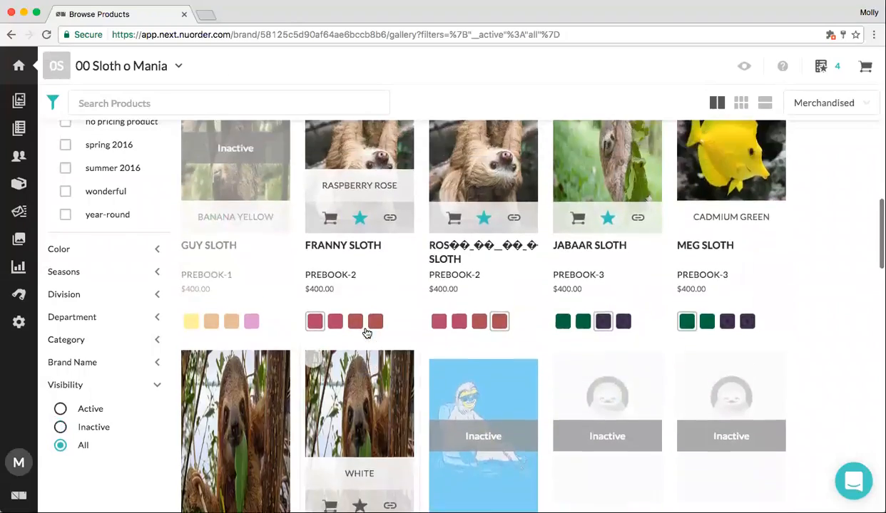
scroll(338, 335, "up", 5)
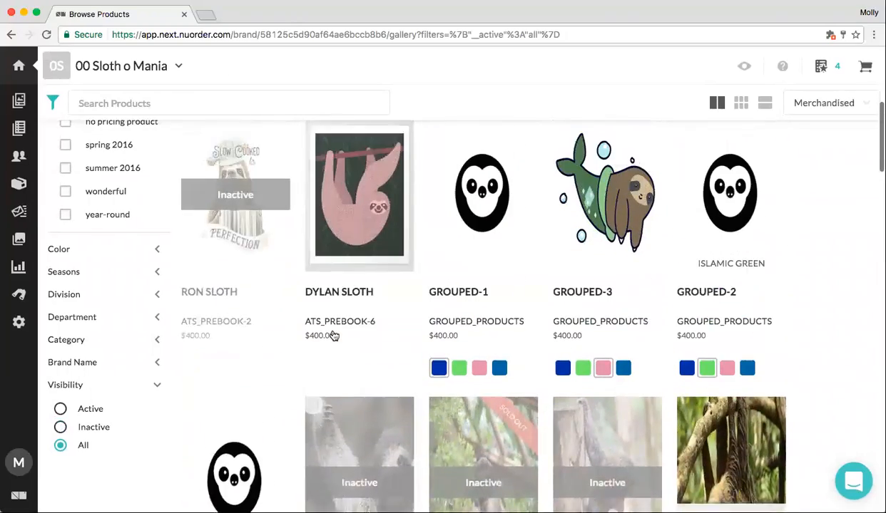
mouse_move(112, 392)
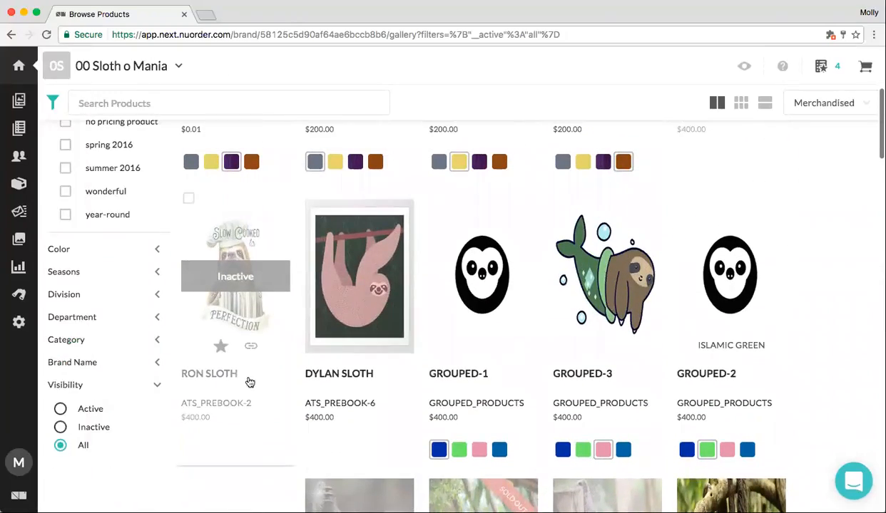
- Set the Visibility filter to Active and collapse its options
left_click(62, 409)
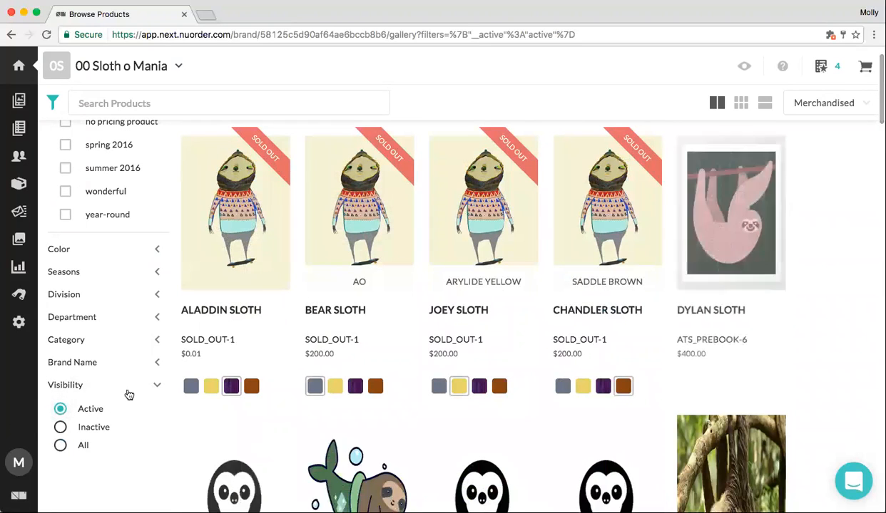
left_click(154, 388)
scroll(95, 382, "up", 5)
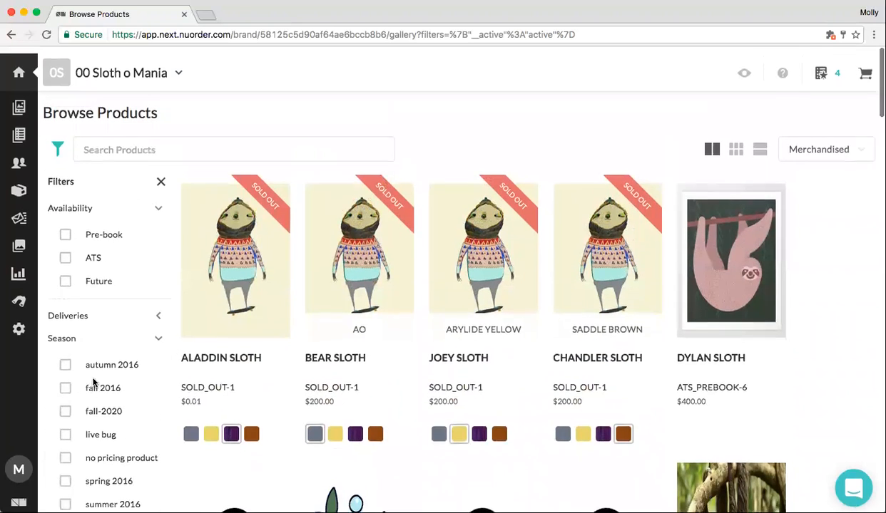
- Clear all product filters and collapse the Season and Availability filter options
left_click(153, 340)
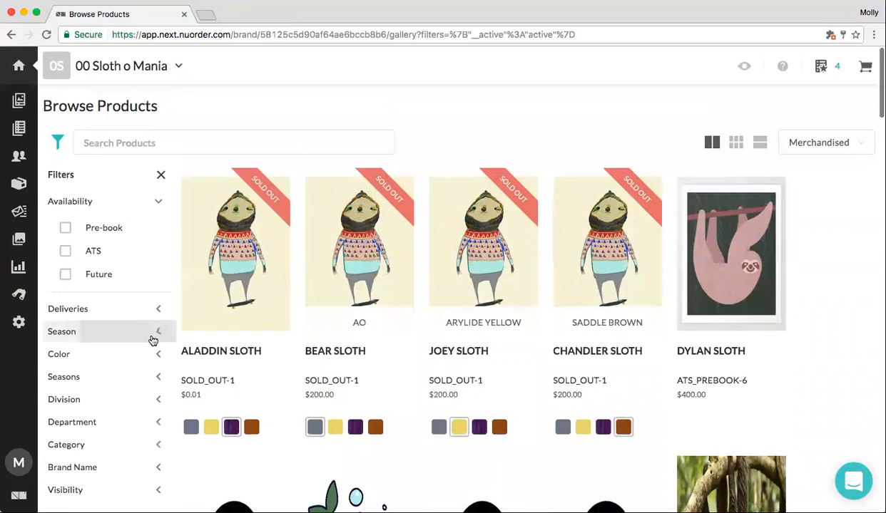
left_click(161, 176)
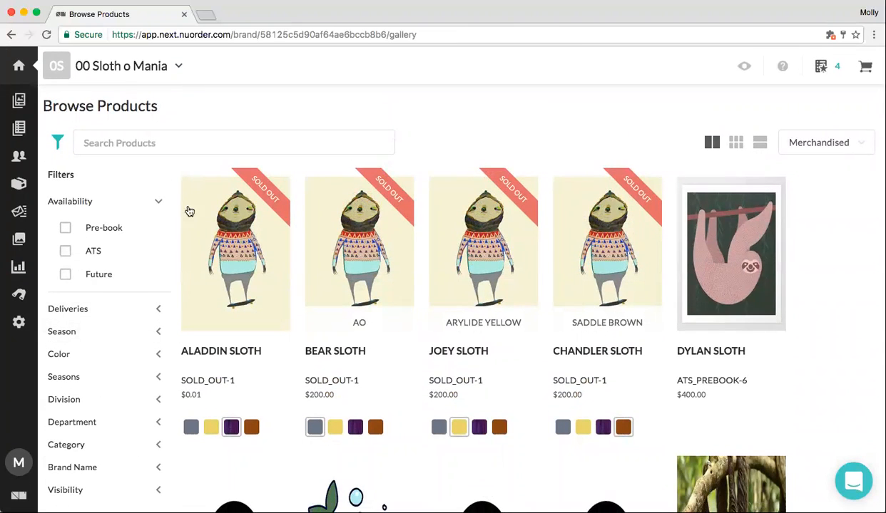
left_click(158, 203)
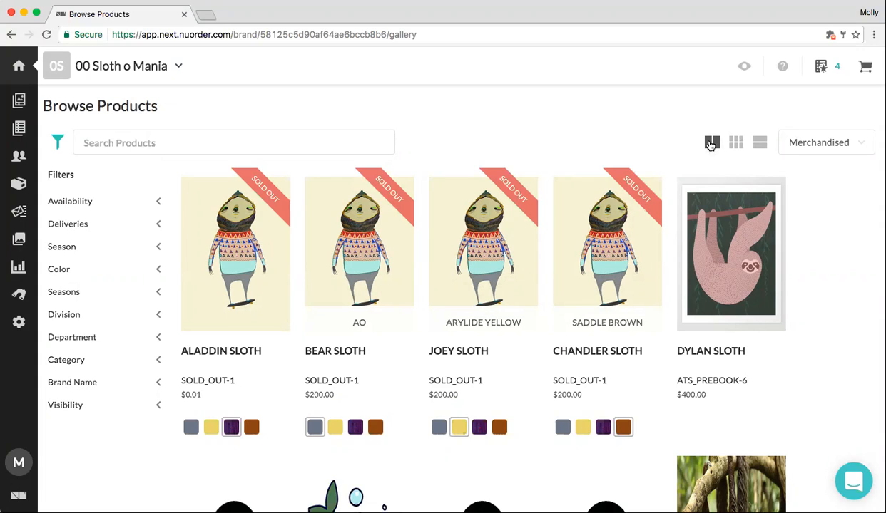
- Compare the large grid, small grid and list layouts of the product gallery, and leave it in the small grid layout
left_click(735, 144)
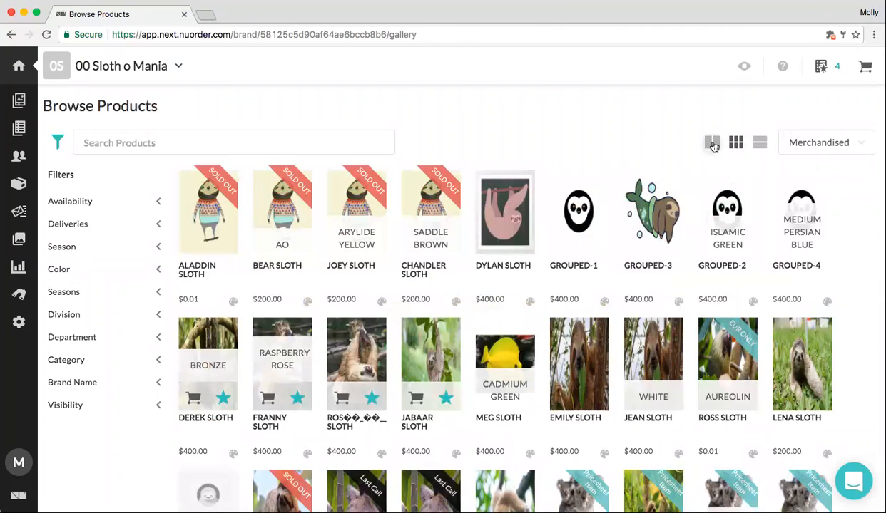
left_click(711, 143)
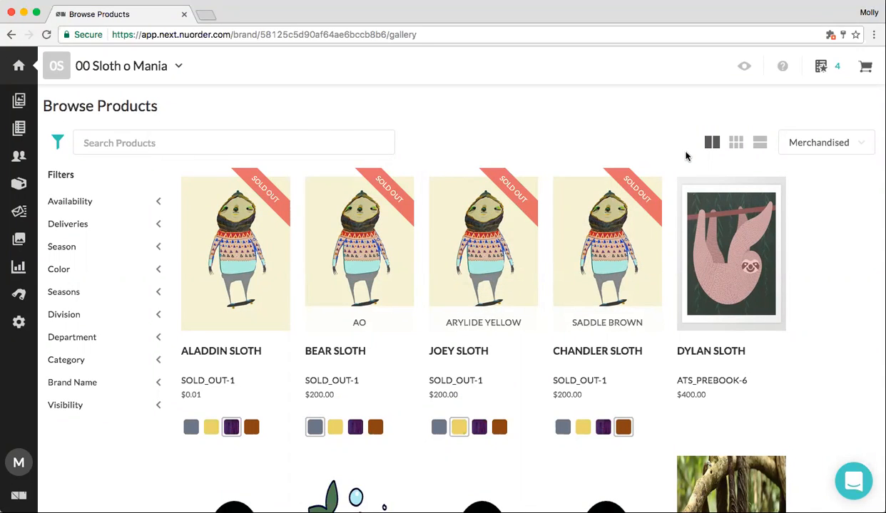
left_click(735, 143)
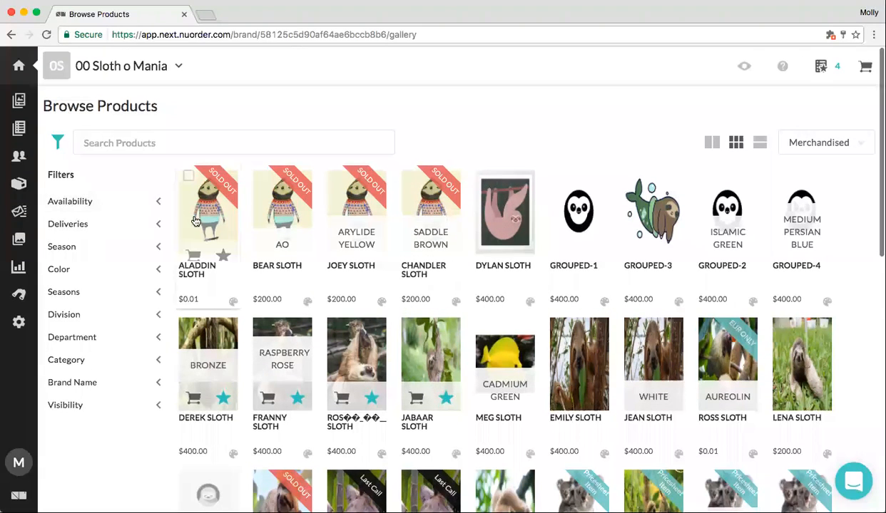
left_click(760, 143)
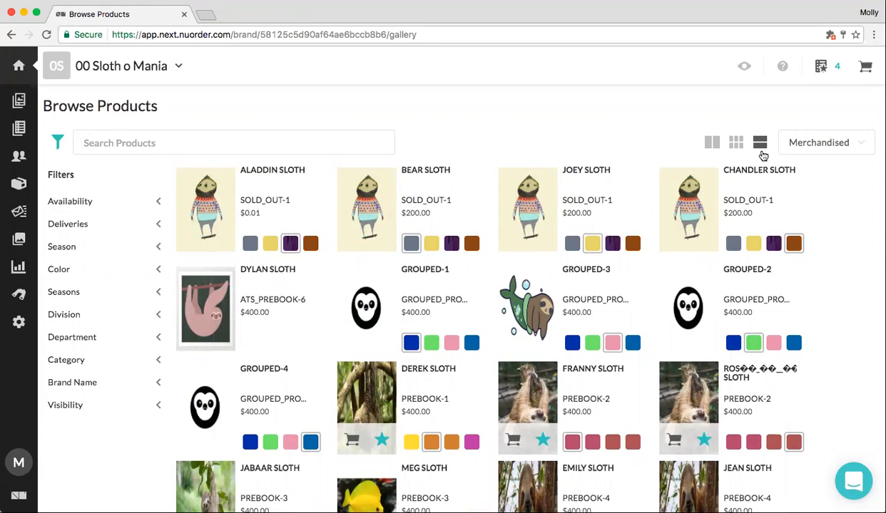
mouse_move(218, 218)
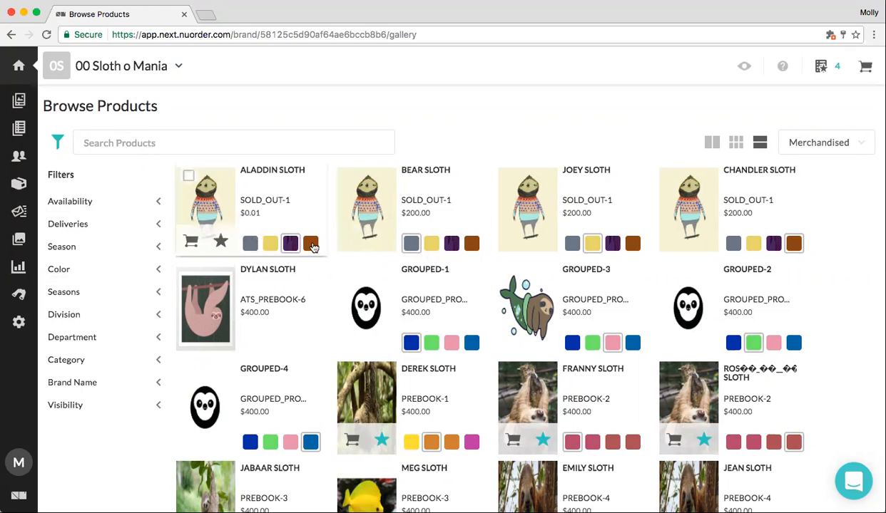
mouse_move(660, 305)
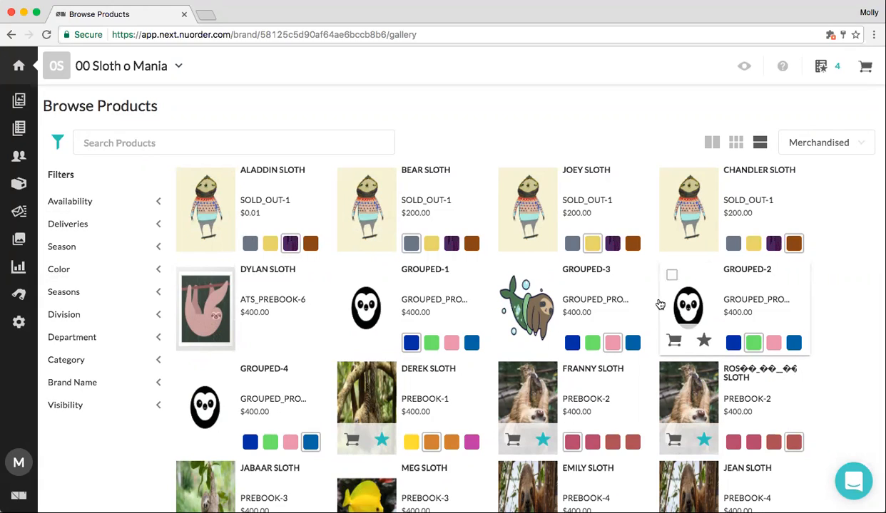
left_click(737, 145)
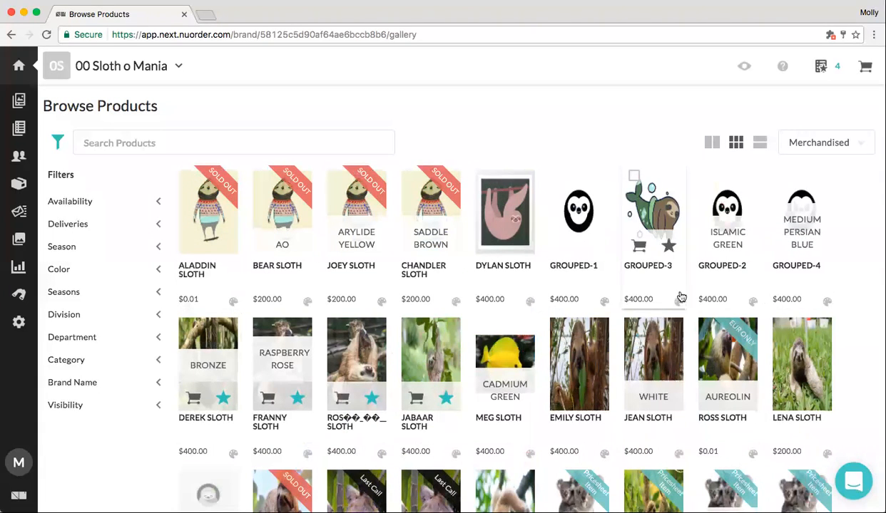
- Look through the product sorting options and keep the Merchandised order
left_click(832, 143)
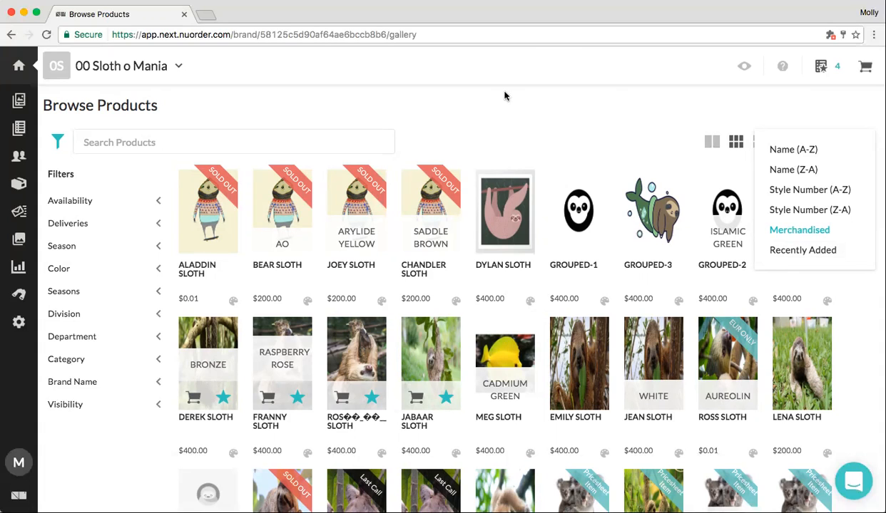
left_click(494, 127)
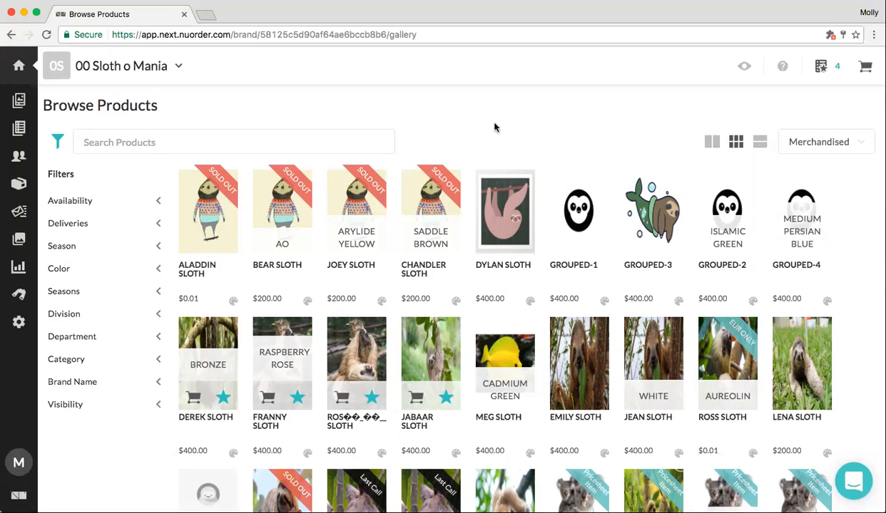
- Open the Linesheets page and search the linesheets for "there"
mouse_move(12, 128)
left_click(86, 107)
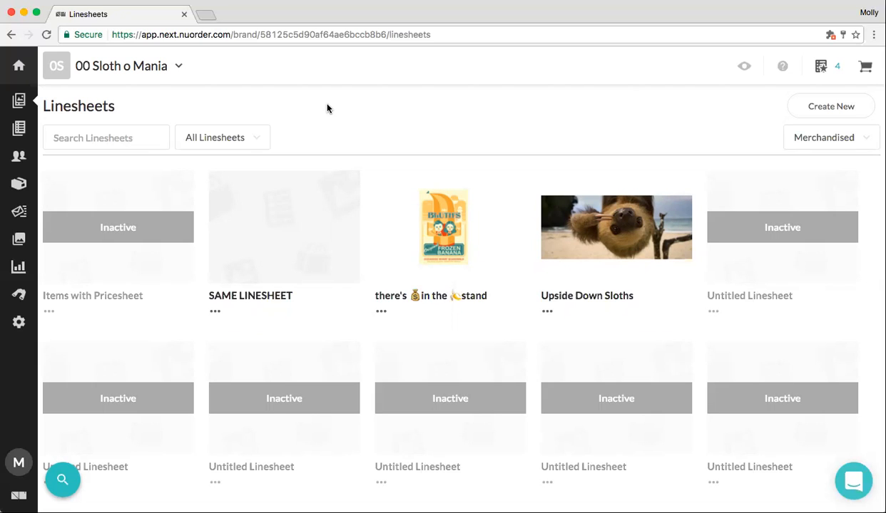
left_click(113, 137)
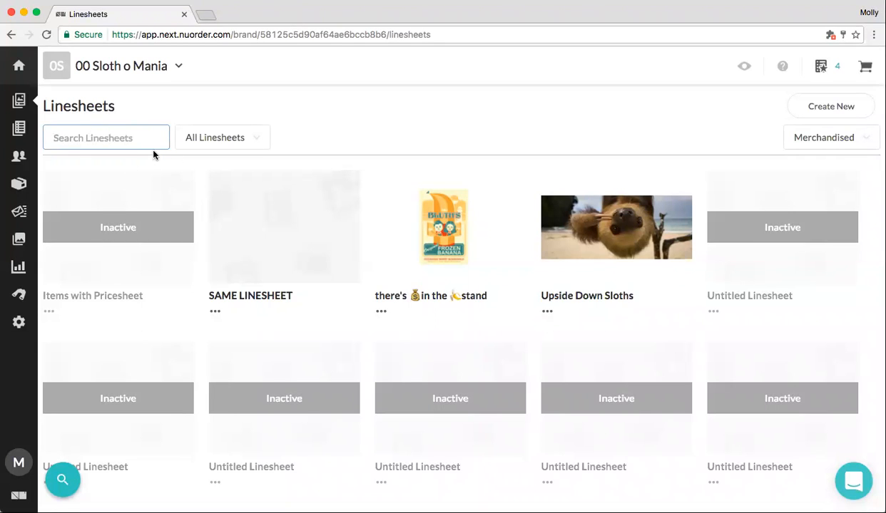
type("there")
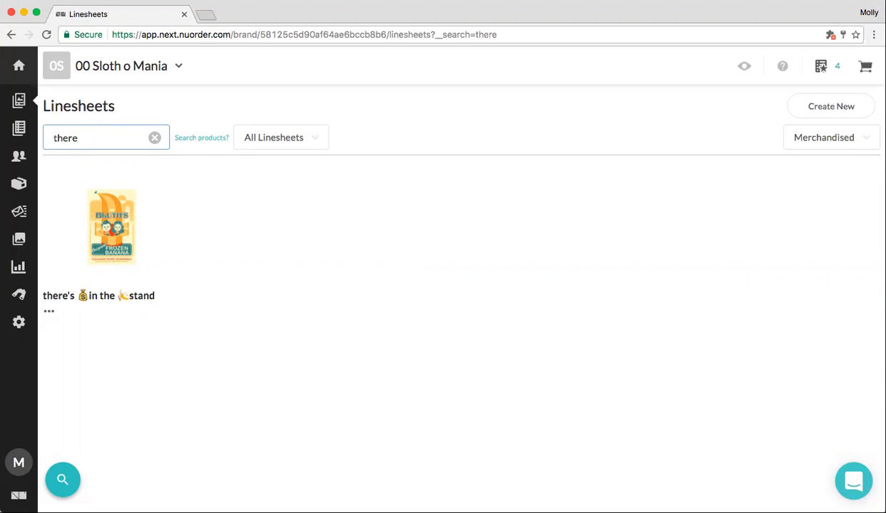
- Switch from the linesheet search to the product search and browse through the row of products
left_click(213, 142)
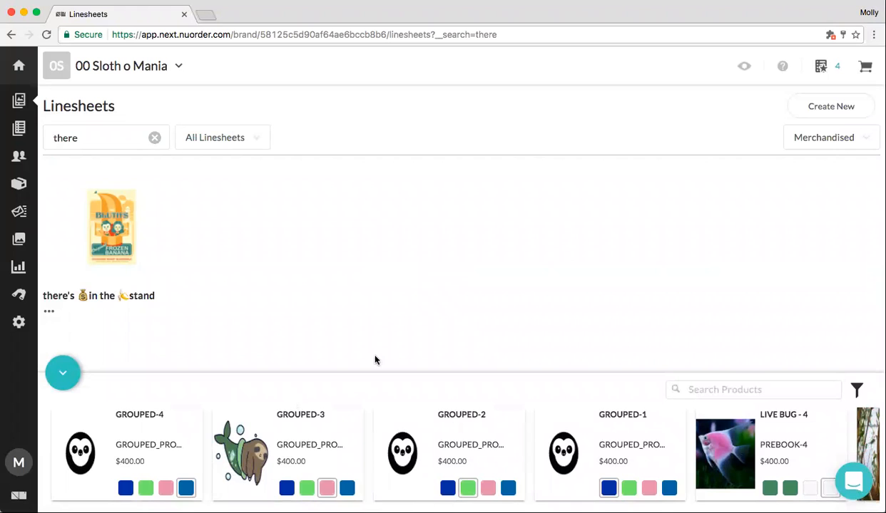
scroll(396, 446, "right", 1)
scroll(395, 446, "right", 10)
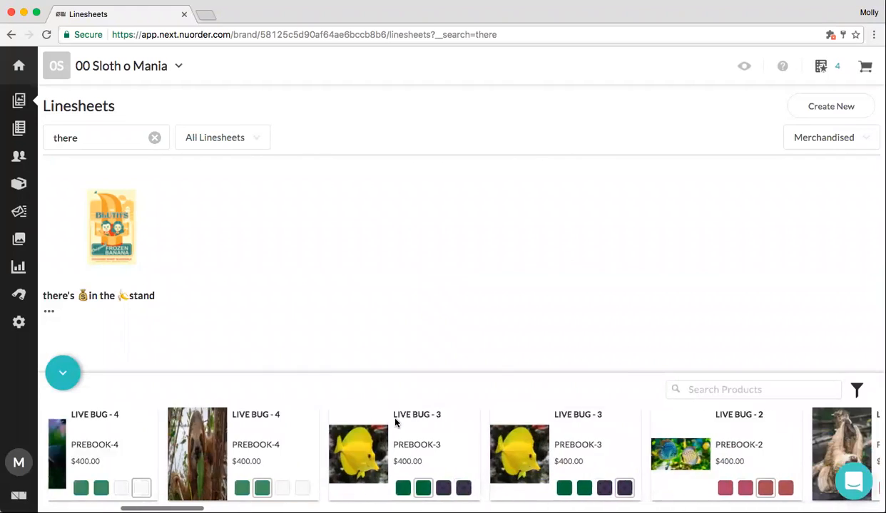
scroll(265, 413, "right", 1)
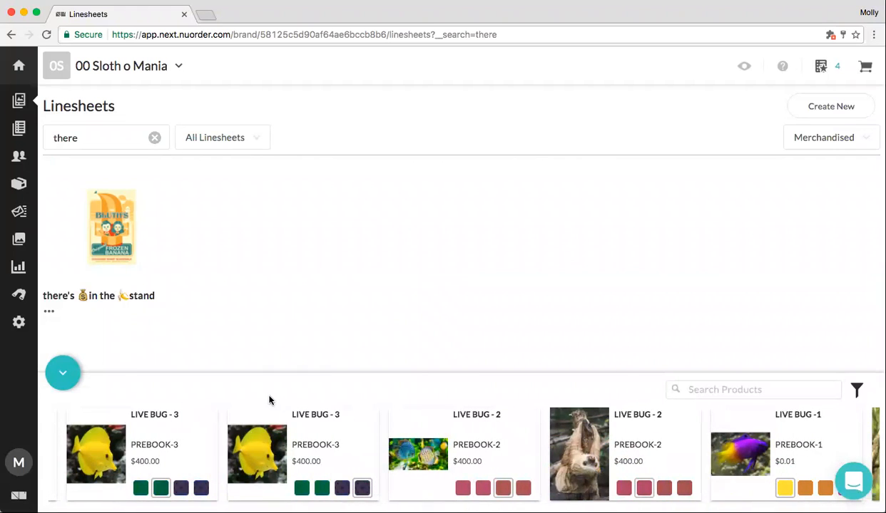
scroll(272, 459, "right", 2)
scroll(271, 460, "right", 3)
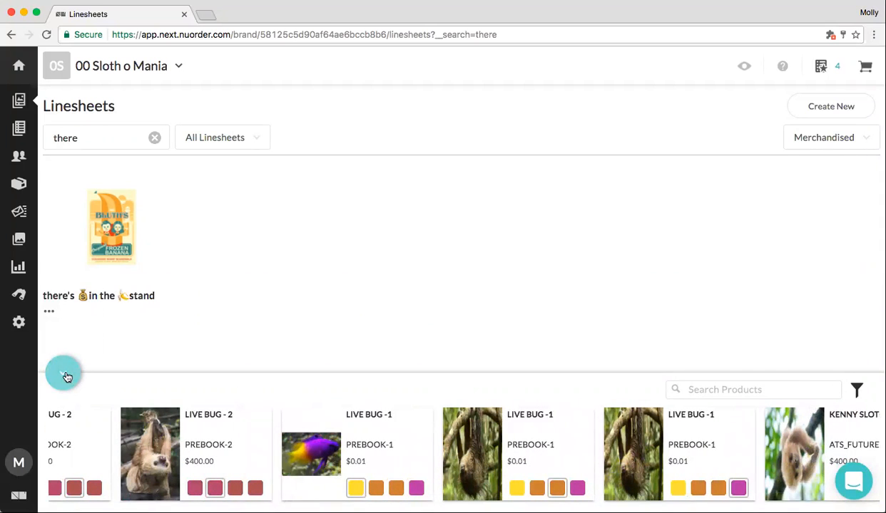
- Show the product refinement filters, look through the Season options, and close the product search
left_click(856, 390)
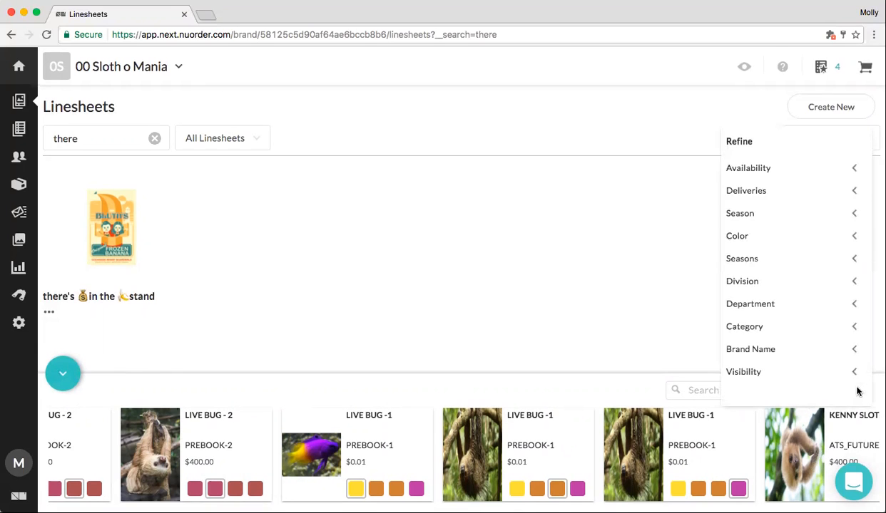
left_click(855, 212)
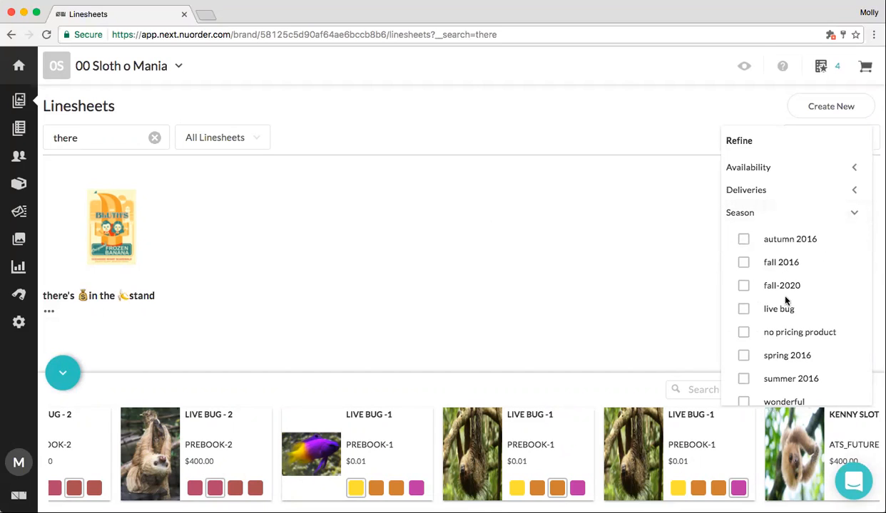
left_click(63, 373)
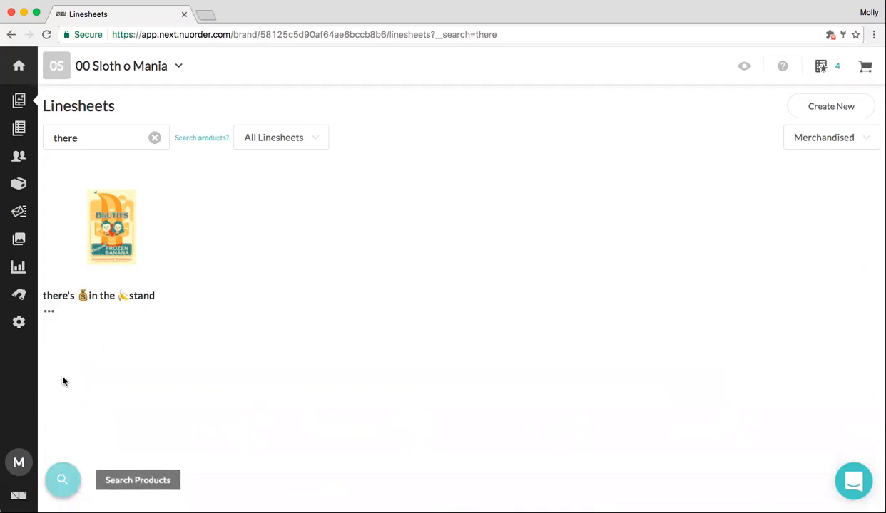
- Clear the linesheet search, and briefly show and hide the product search over the full linesheet list
left_click(154, 139)
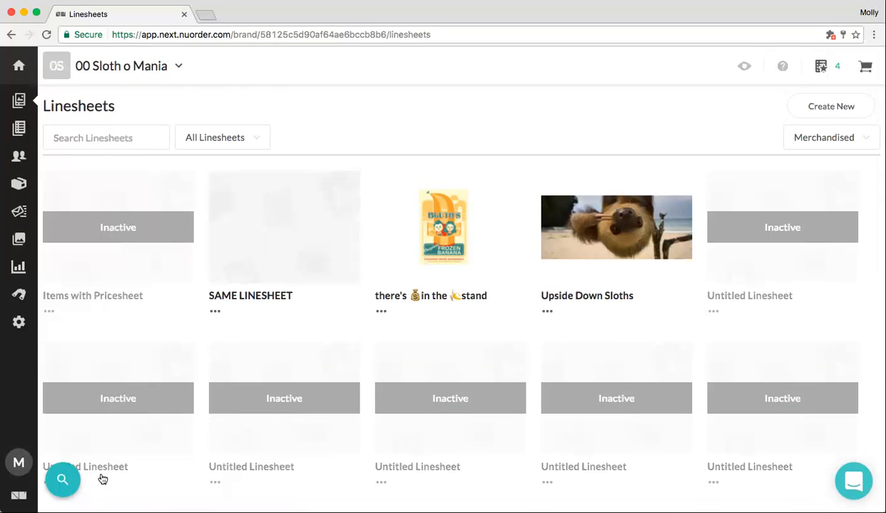
left_click(65, 480)
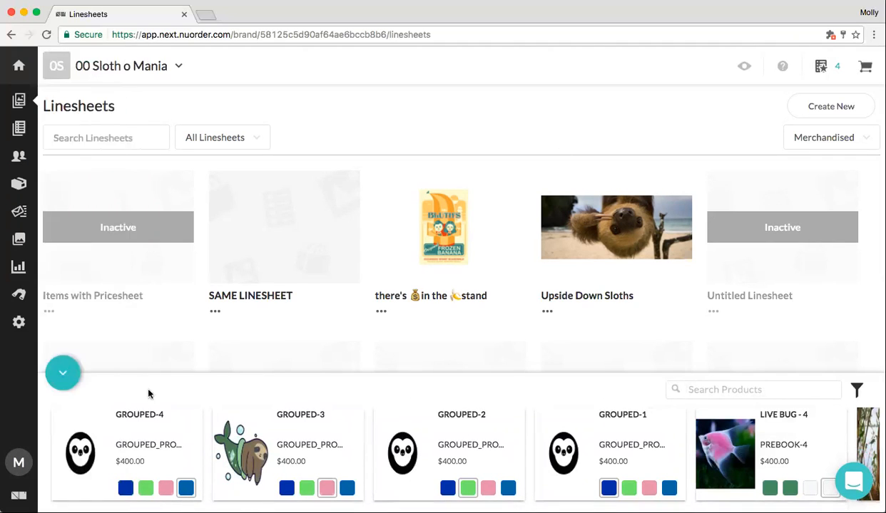
left_click(72, 376)
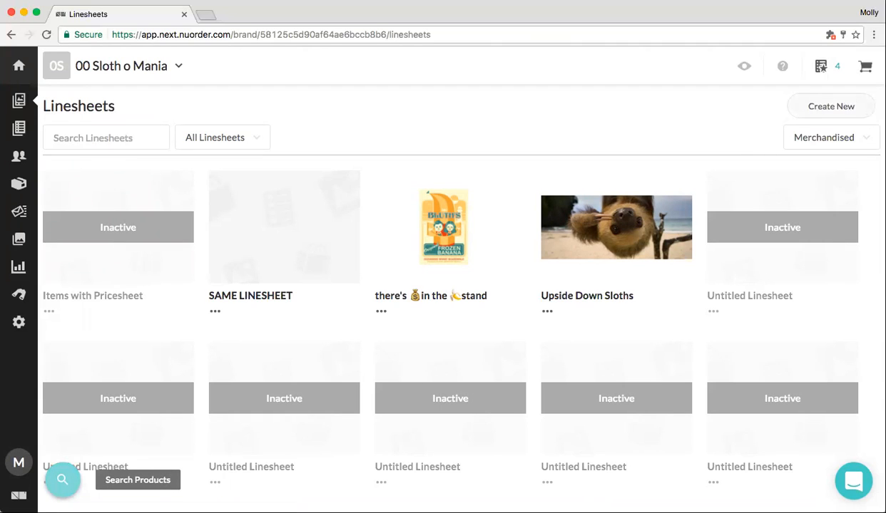
- Create a new linesheet named "Immediate" and review its cover image specifications
left_click(833, 108)
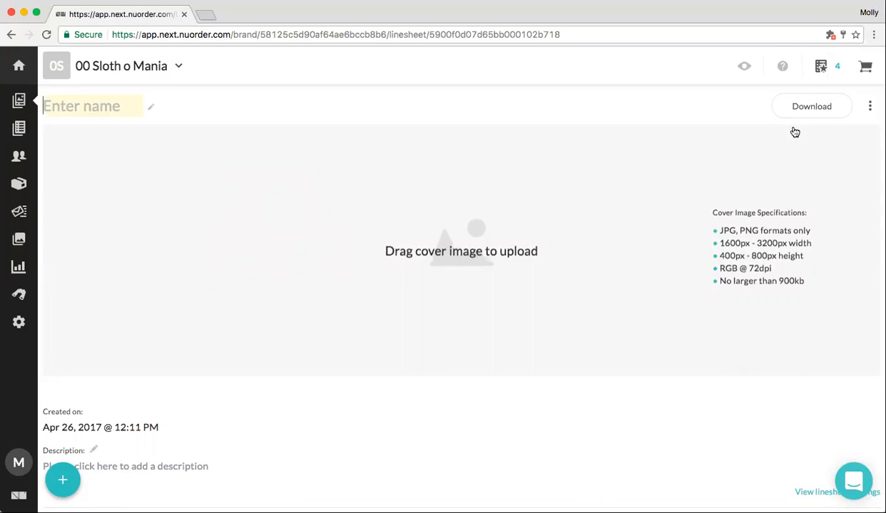
type("ediate")
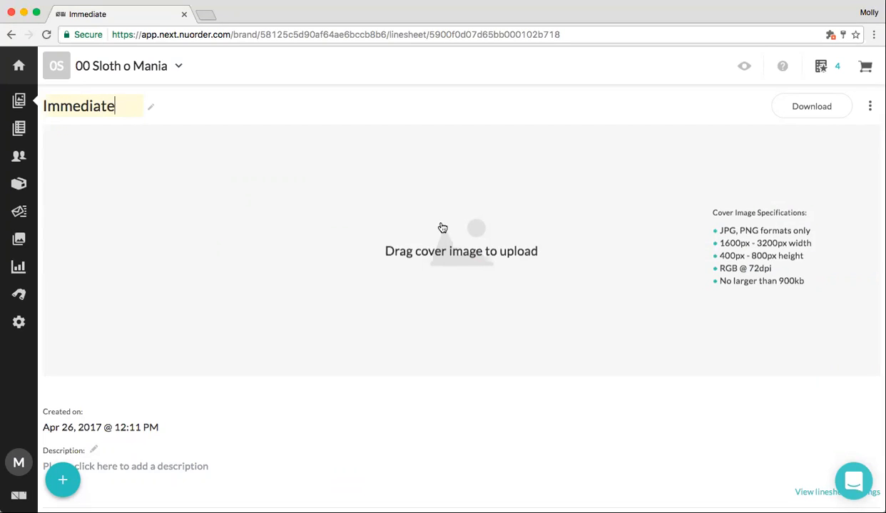
scroll(640, 250, "down", 1)
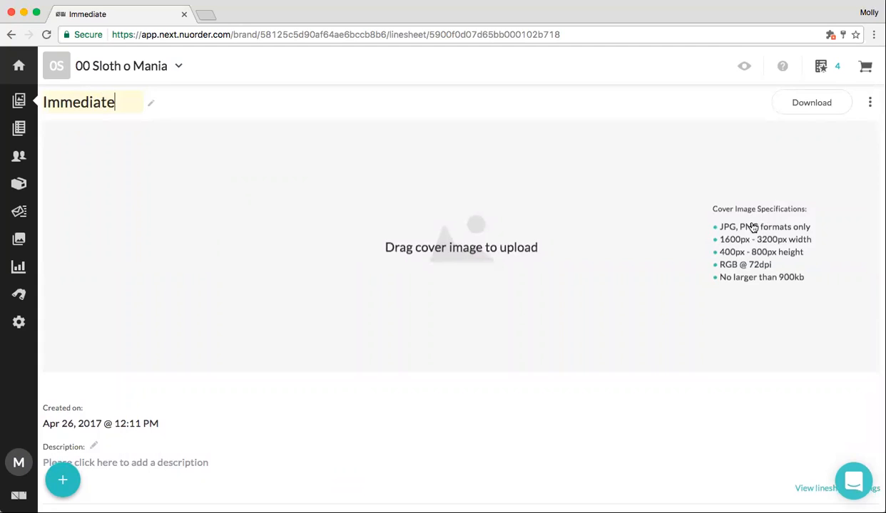
scroll(759, 225, "up", 1)
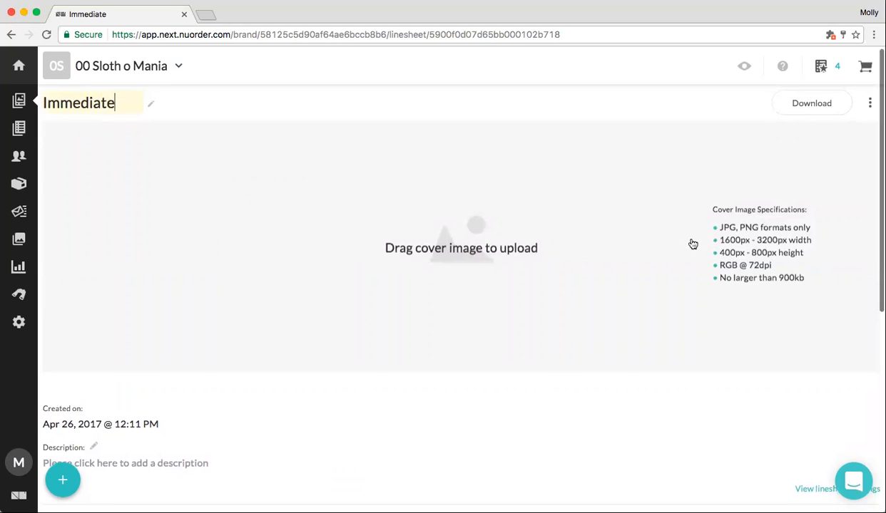
scroll(671, 246, "down", 1)
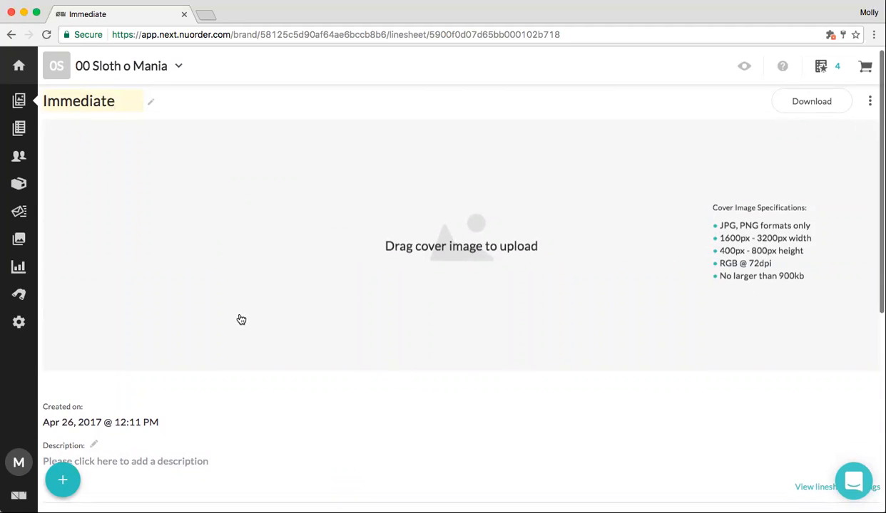
- Show the linesheet settings and look through the external link, visible currency and PDF template options
scroll(239, 303, "down", 2)
scroll(239, 302, "down", 5)
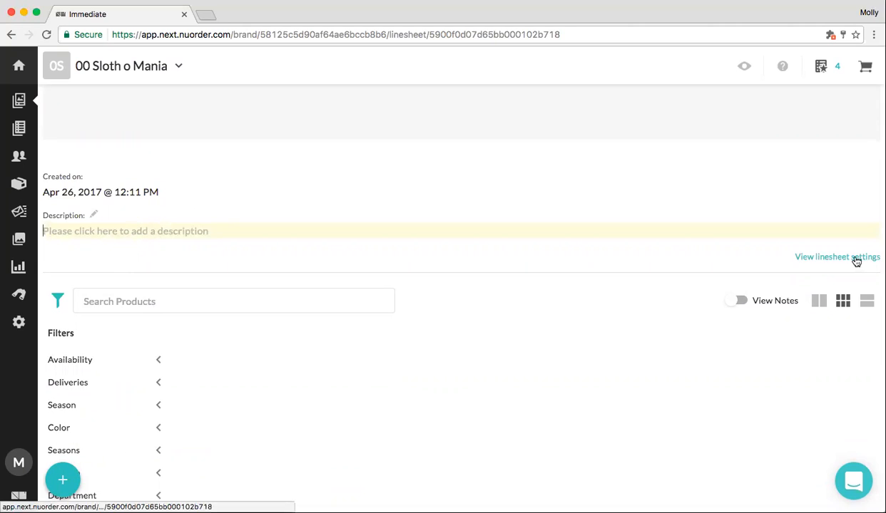
left_click(843, 258)
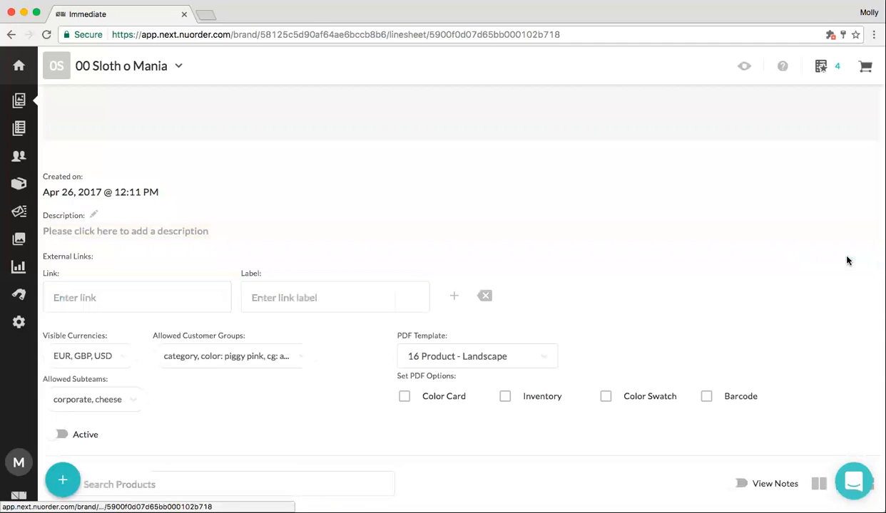
left_click(193, 282)
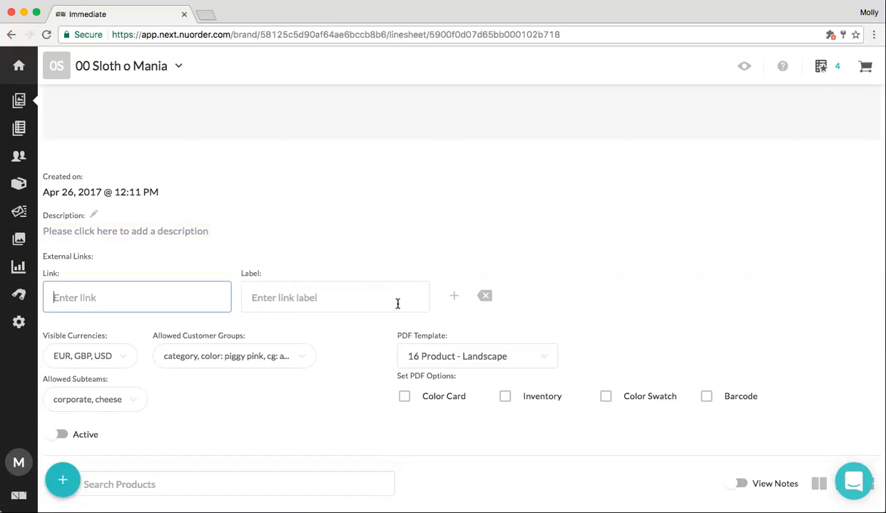
scroll(307, 285, "down", 2)
scroll(311, 284, "down", 4)
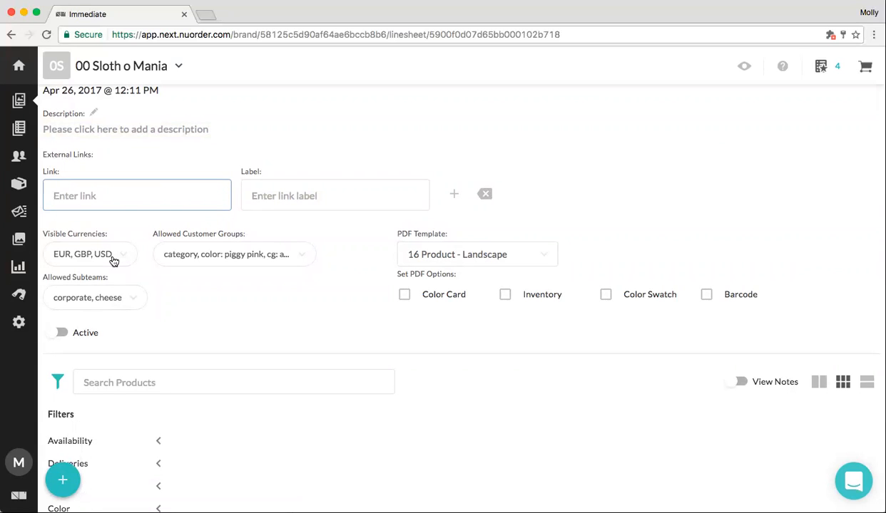
left_click(475, 254)
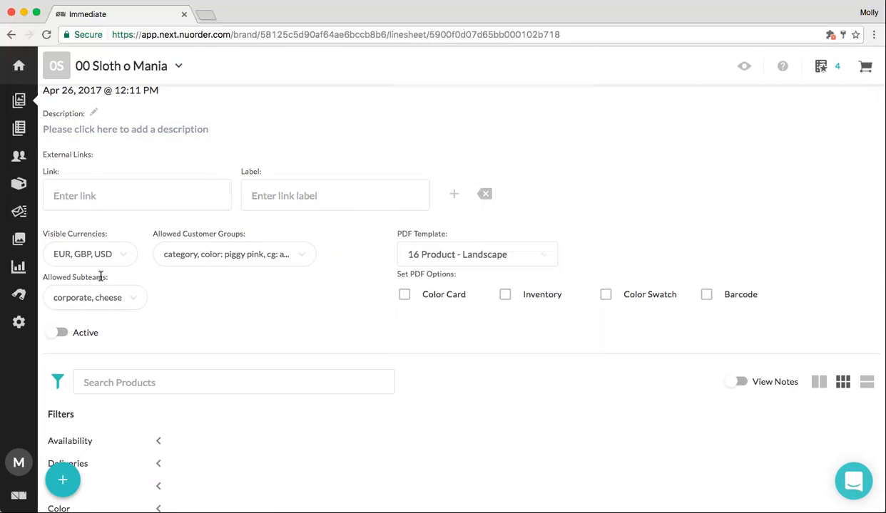
- Set the linesheet to active and look over its product search and filters
scroll(78, 308, "down", 2)
left_click(63, 278)
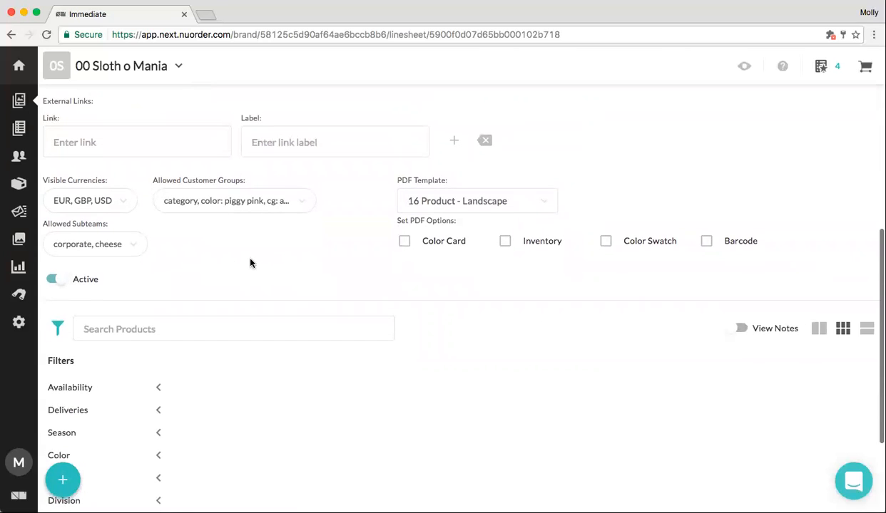
scroll(251, 261, "down", 3)
scroll(251, 263, "up", 2)
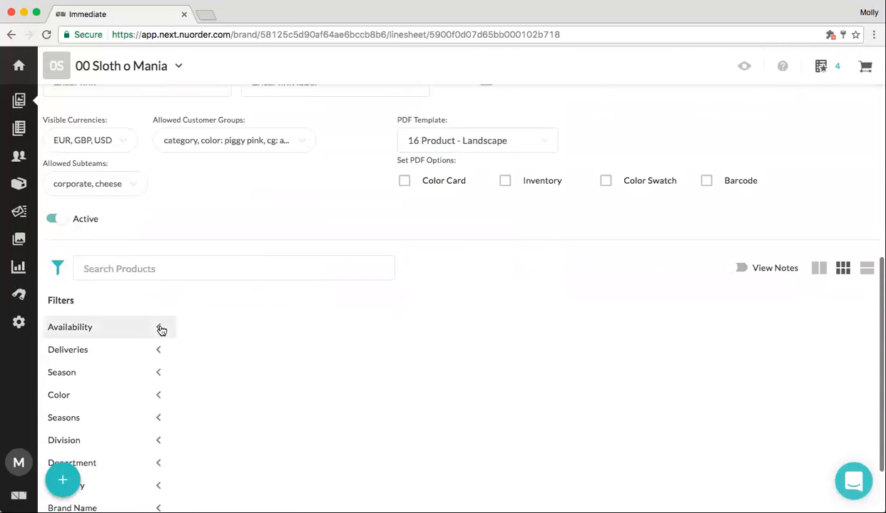
left_click(193, 260)
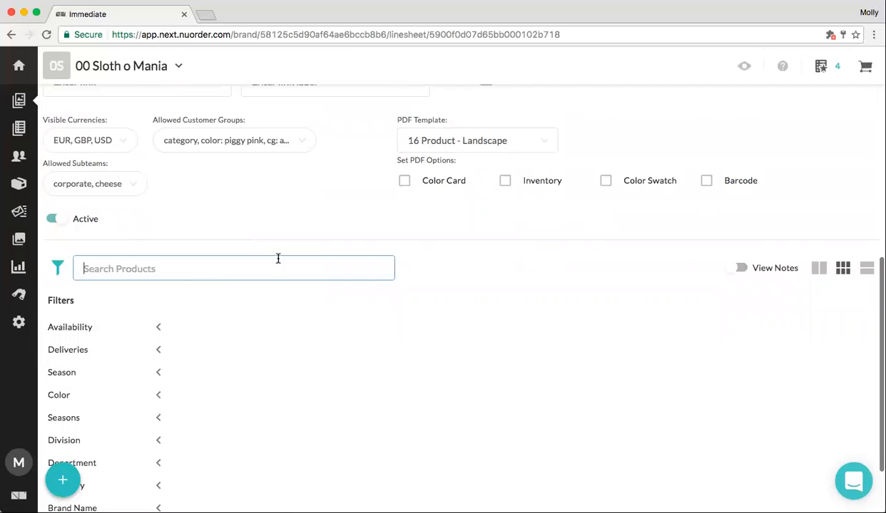
- Add the products GROUPED-4, GROUPED-3, GROUPED-2, GROUPED-1 and LIVE BUG - 4 to the linesheet
left_click(63, 480)
left_click_drag(117, 442, 257, 317)
left_click_drag(287, 444, 321, 317)
left_click_drag(428, 449, 583, 441)
left_click_drag(627, 458, 613, 279)
left_click_drag(712, 425, 695, 307)
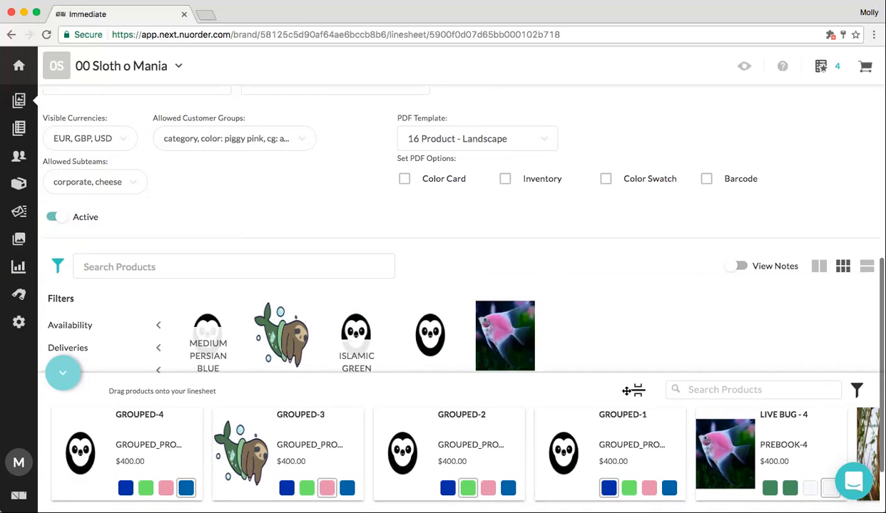
- Insert a section divider between GROUPED-3 and GROUPED-2 and label it "Core"
scroll(638, 385, "down", 1)
scroll(617, 371, "down", 4)
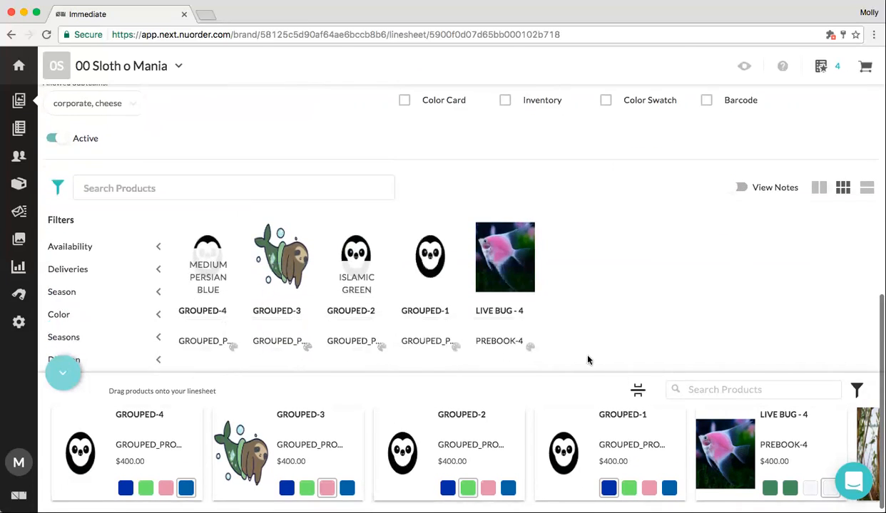
left_click_drag(637, 391, 377, 269)
scroll(385, 291, "down", 5)
left_click(299, 280)
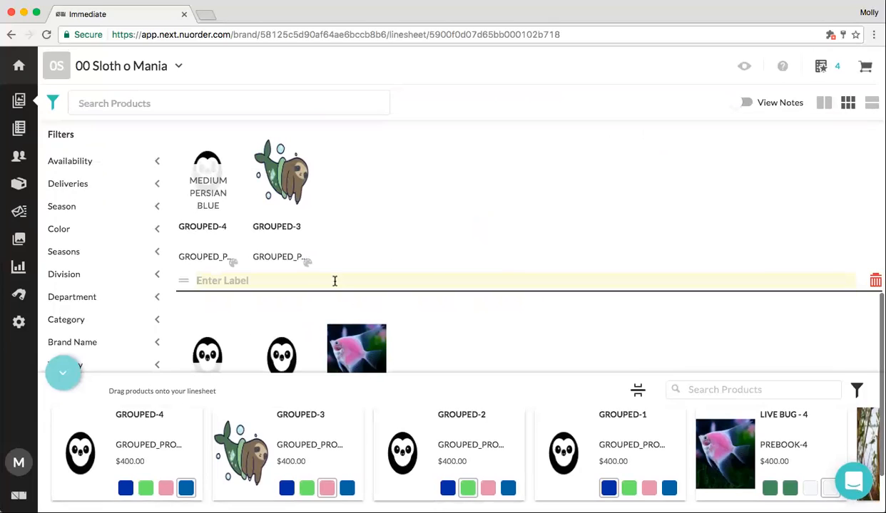
type("Core")
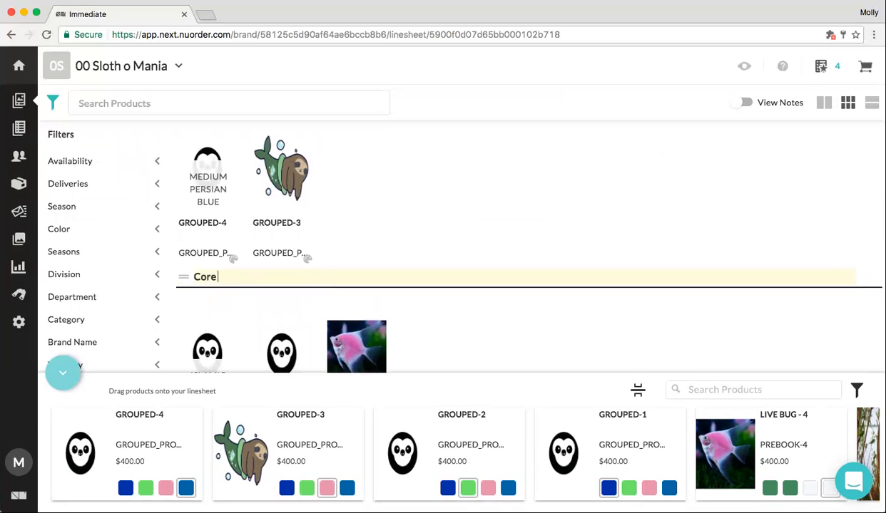
left_click(776, 265)
- Show the product notes and add the note "Top seller" to GROUPED-4
scroll(776, 265, "up", 3)
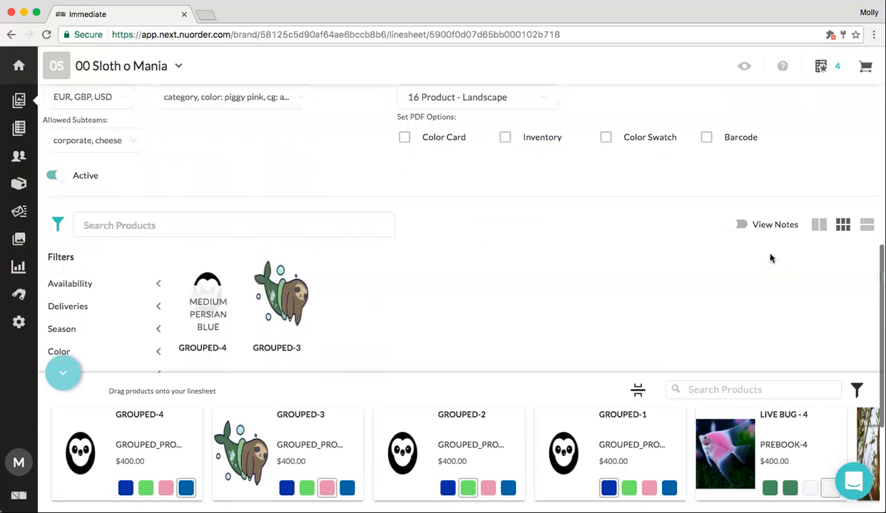
left_click(739, 226)
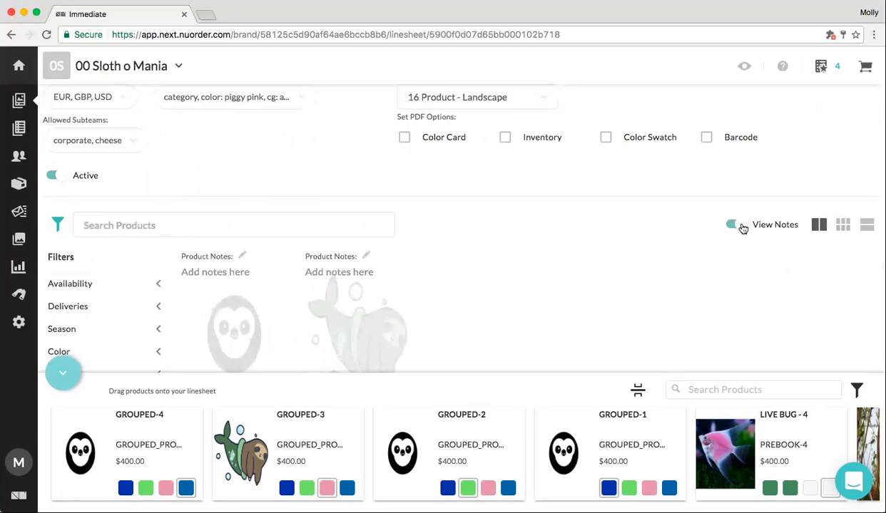
scroll(741, 228, "down", 4)
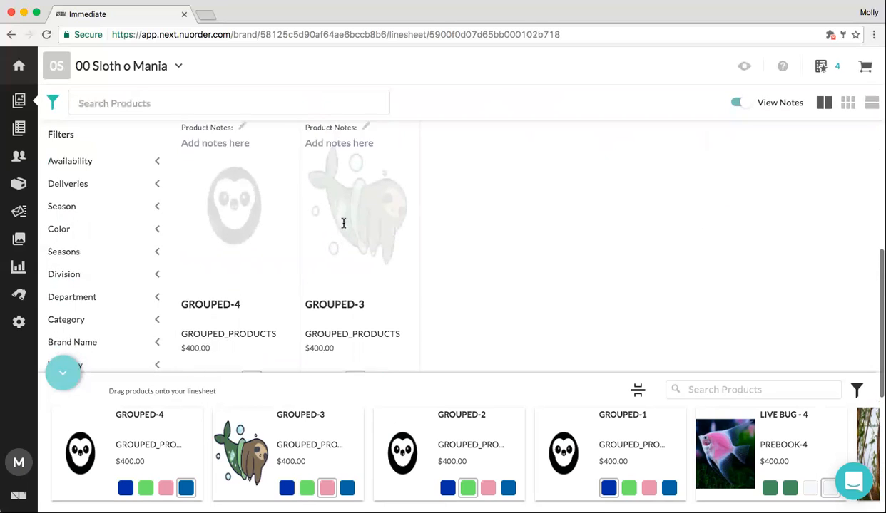
scroll(306, 207, "up", 1)
left_click(248, 178)
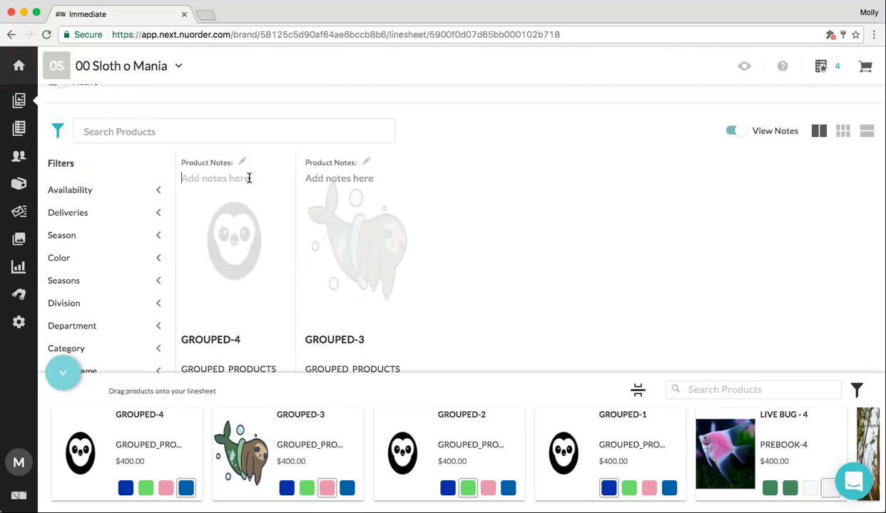
type("Top seller")
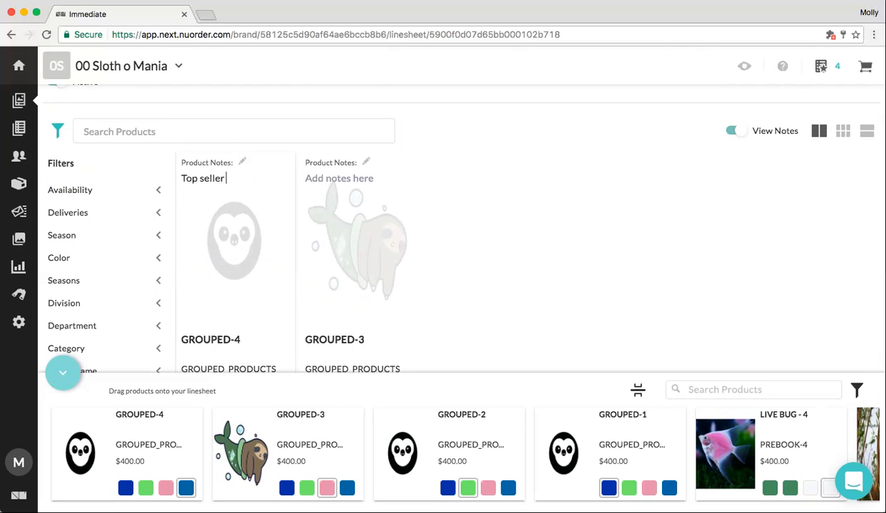
left_click(548, 254)
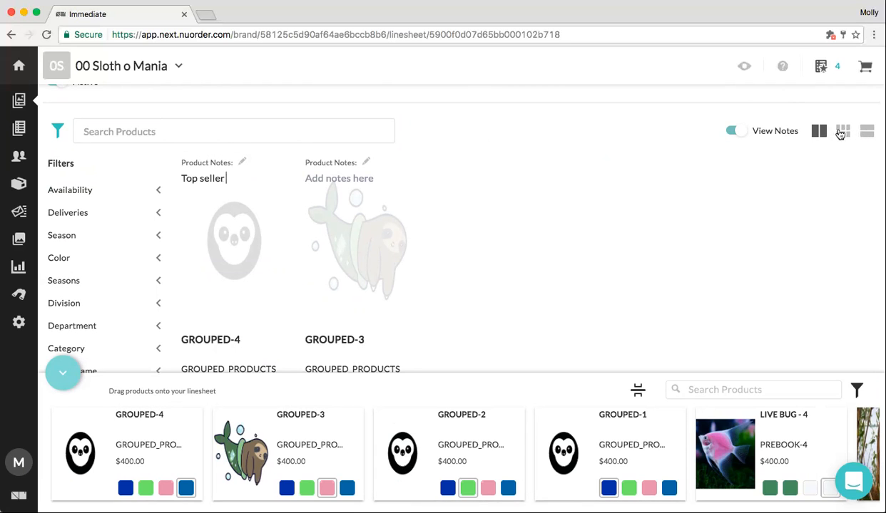
- Look over the remaining linesheet products with their notes, and close the product picker
scroll(652, 187, "down", 5)
scroll(663, 188, "down", 2)
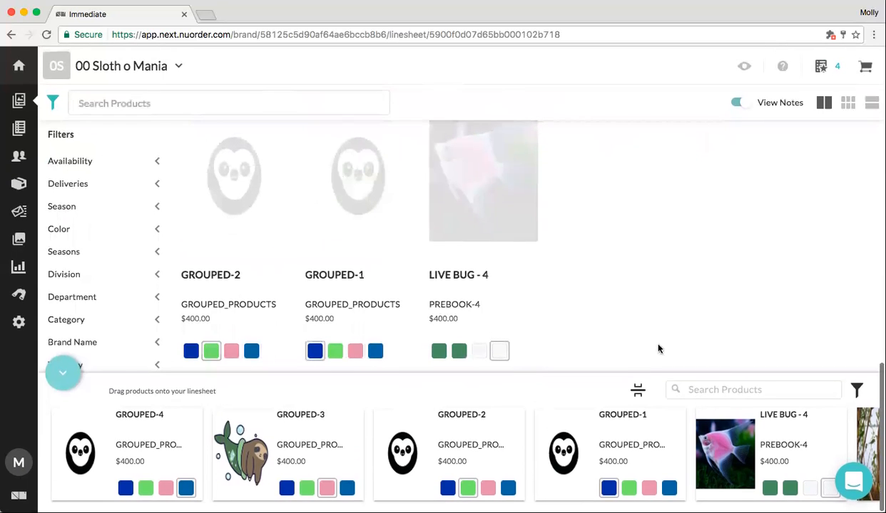
left_click(63, 371)
scroll(413, 330, "up", 10)
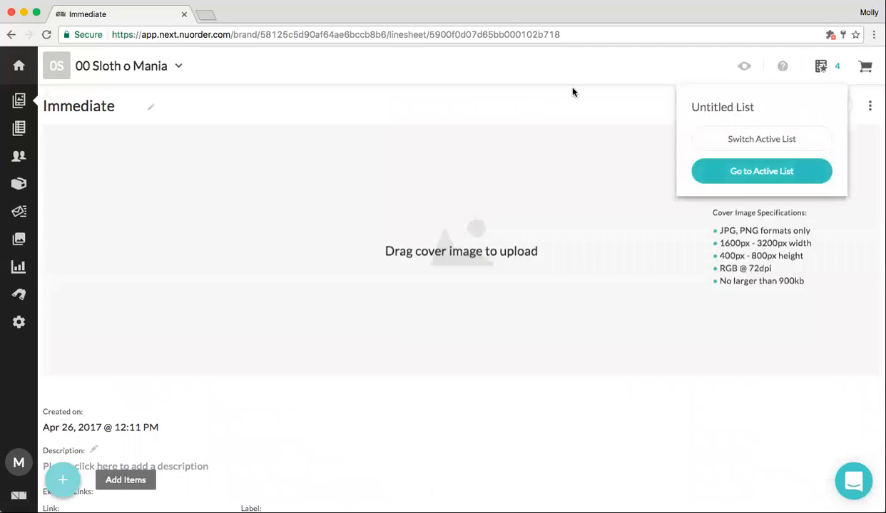
- Start sending the linesheet, include the PDF and XLSX, and review the contact, subject and message fields
left_click(726, 107)
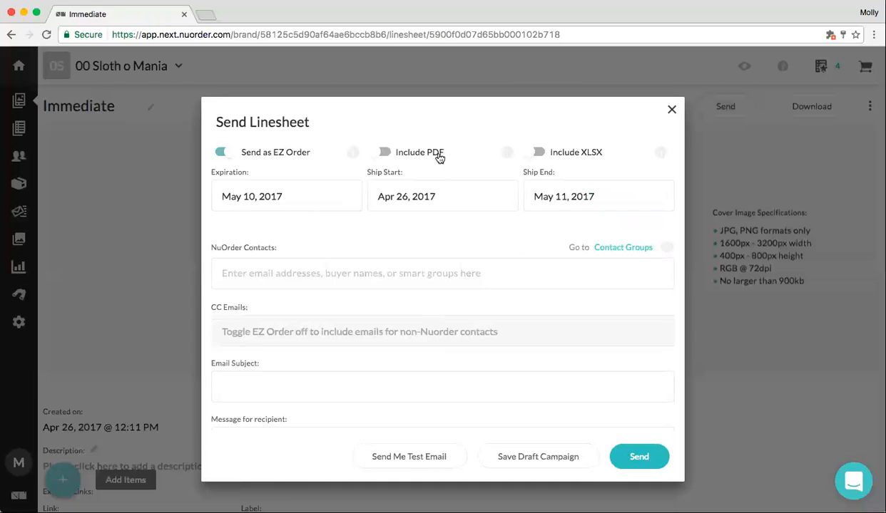
left_click(373, 154)
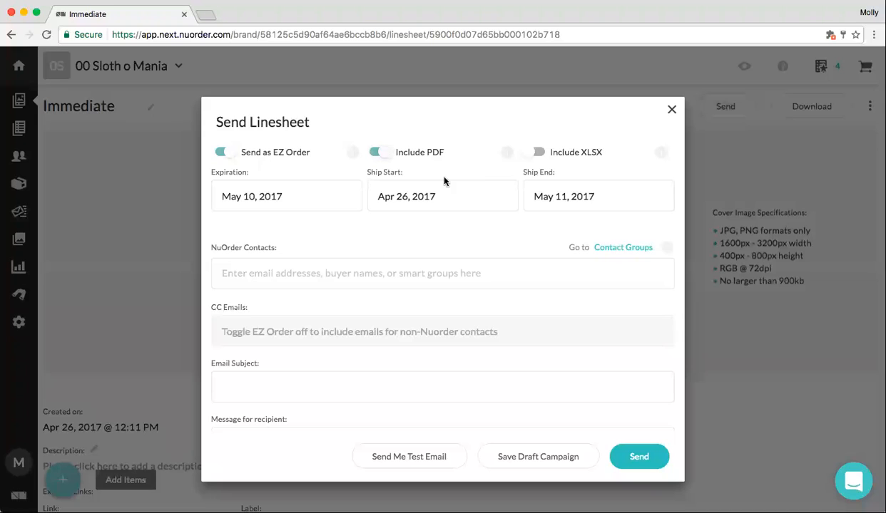
left_click(539, 153)
scroll(346, 274, "down", 2)
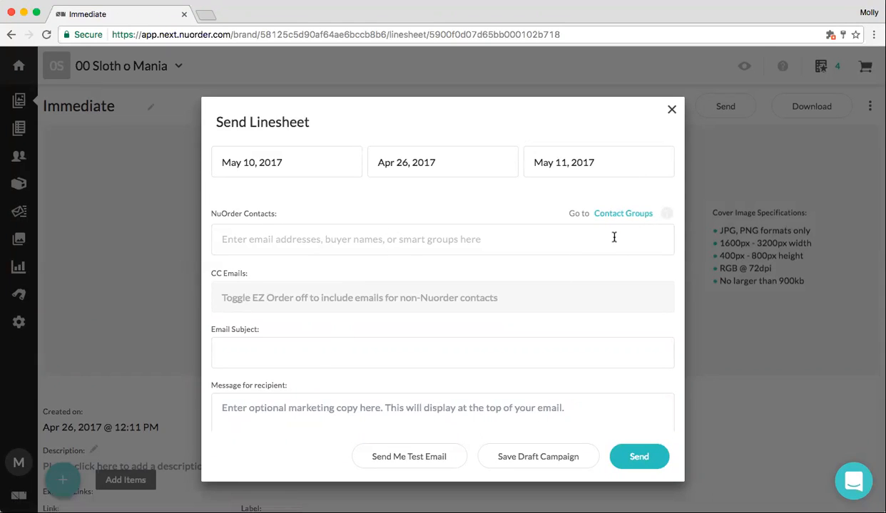
scroll(482, 338, "down", 2)
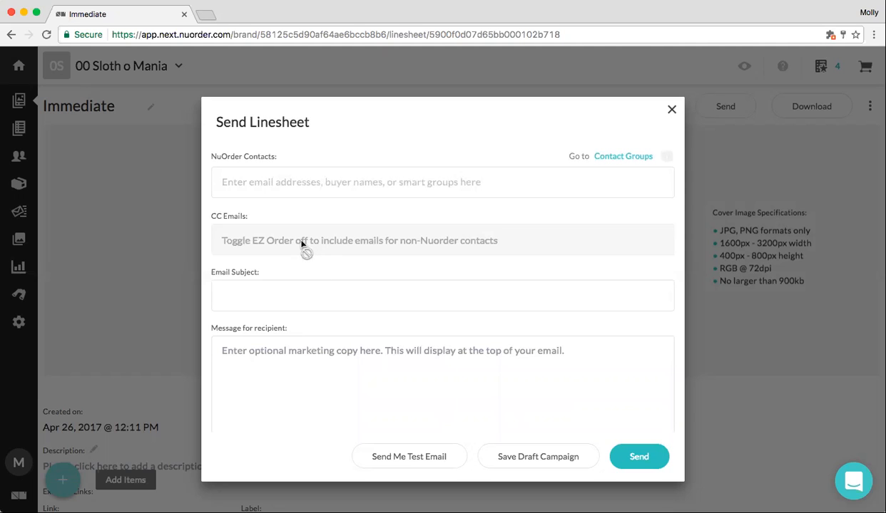
scroll(305, 250, "up", 3)
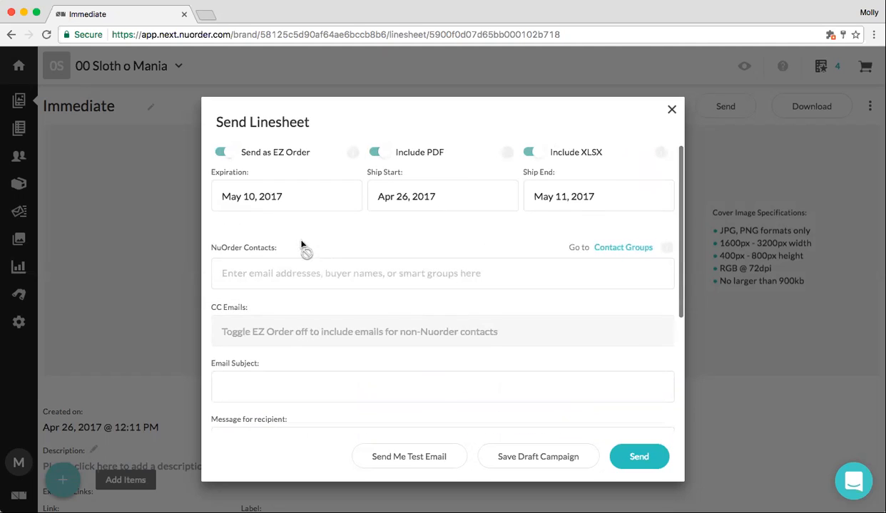
- Turn off sending as EZ Order, review the CC, subject, message and campaign name fields, and close the form without sending
left_click(232, 159)
left_click(223, 336)
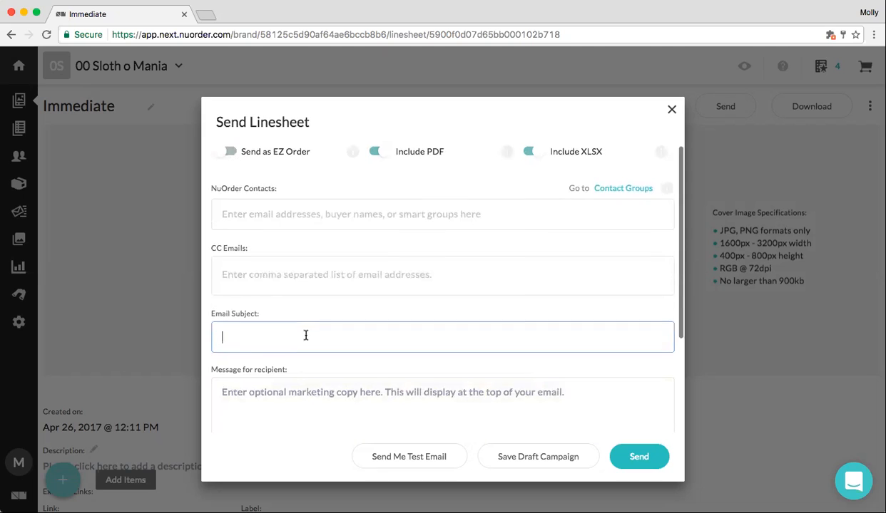
scroll(304, 336, "down", 2)
left_click(258, 190)
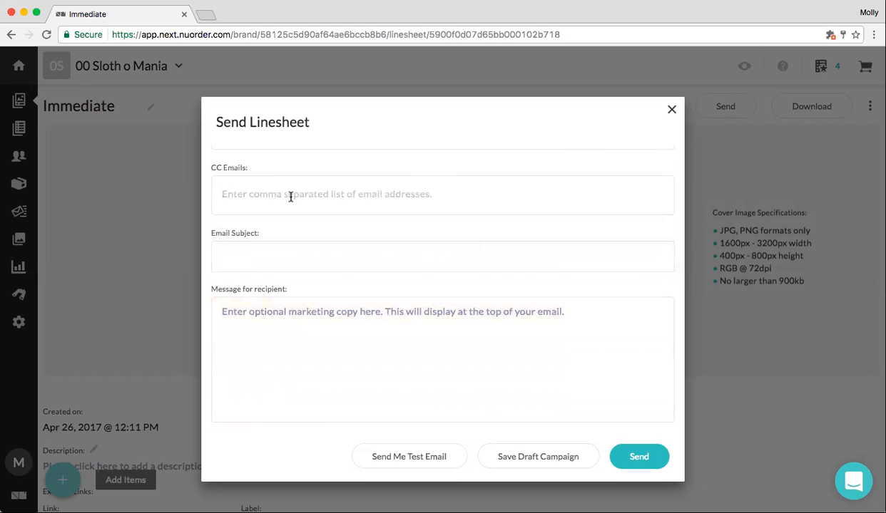
scroll(355, 322, "down", 2)
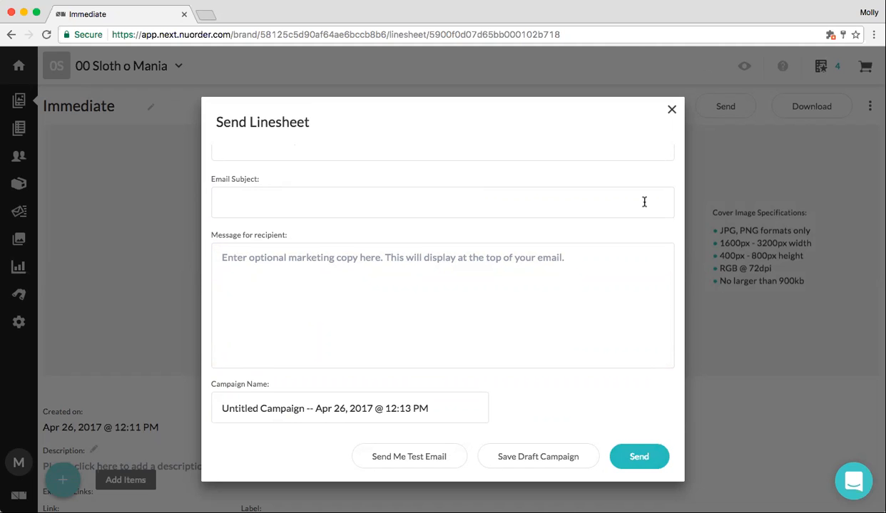
left_click(671, 110)
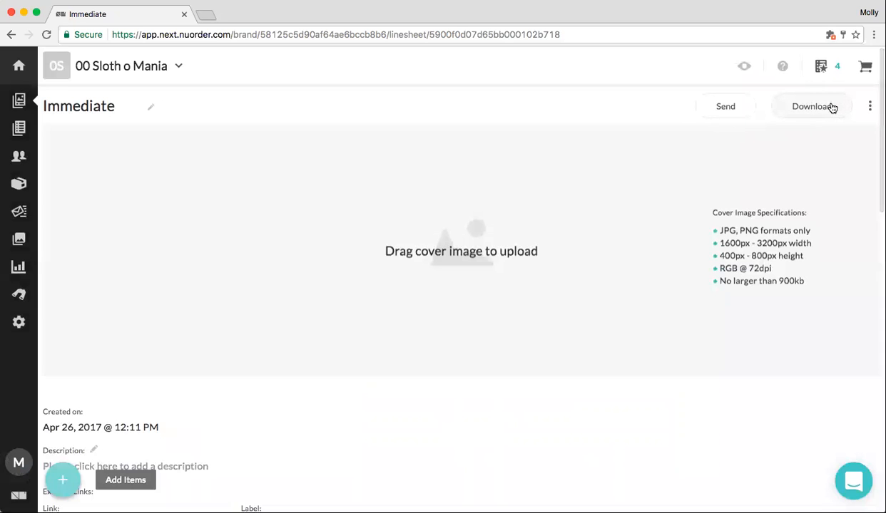
- Review the linesheet's download formats and price options, and its additional actions for copying the link, cloning and deleting
left_click(829, 107)
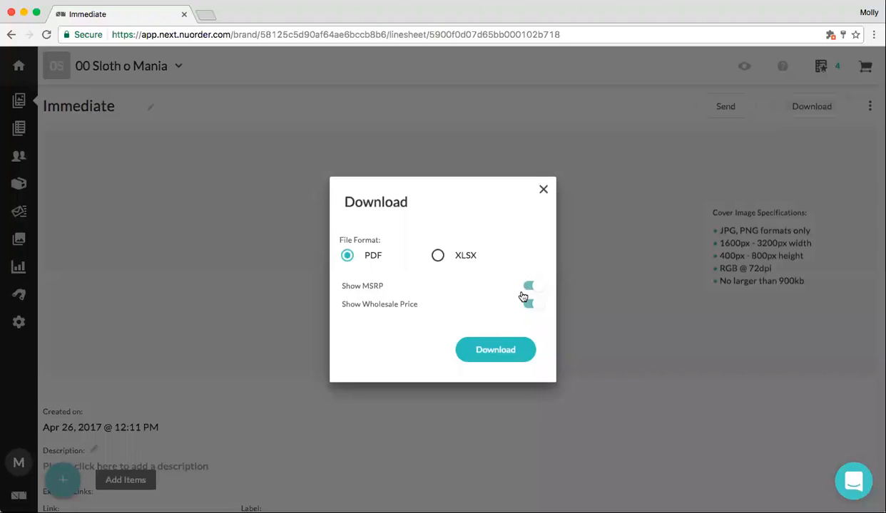
left_click(542, 189)
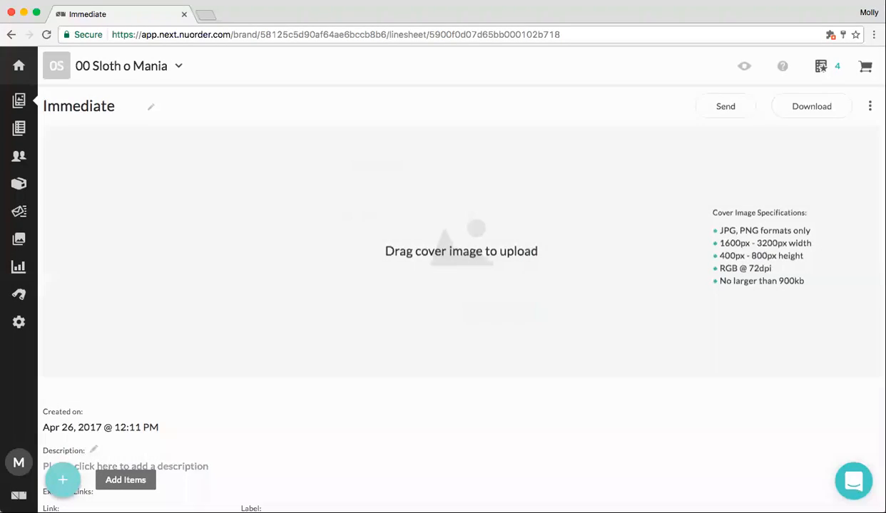
left_click(870, 106)
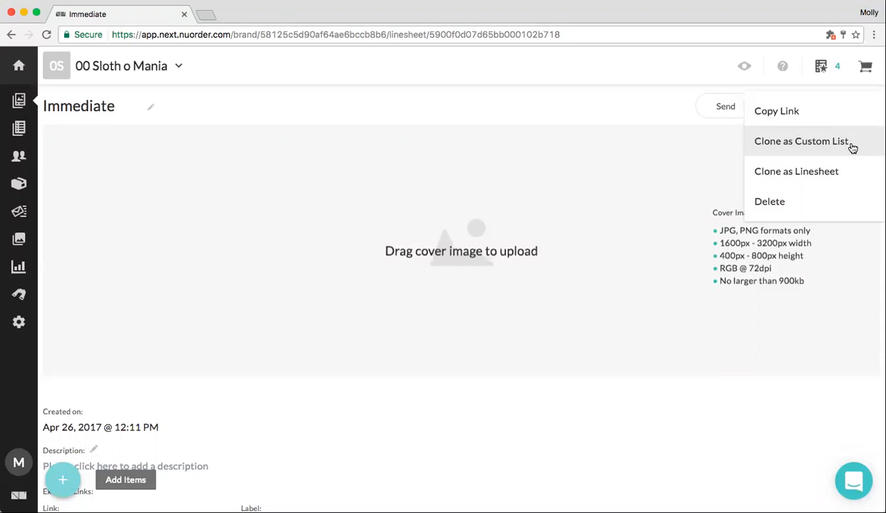
left_click(434, 79)
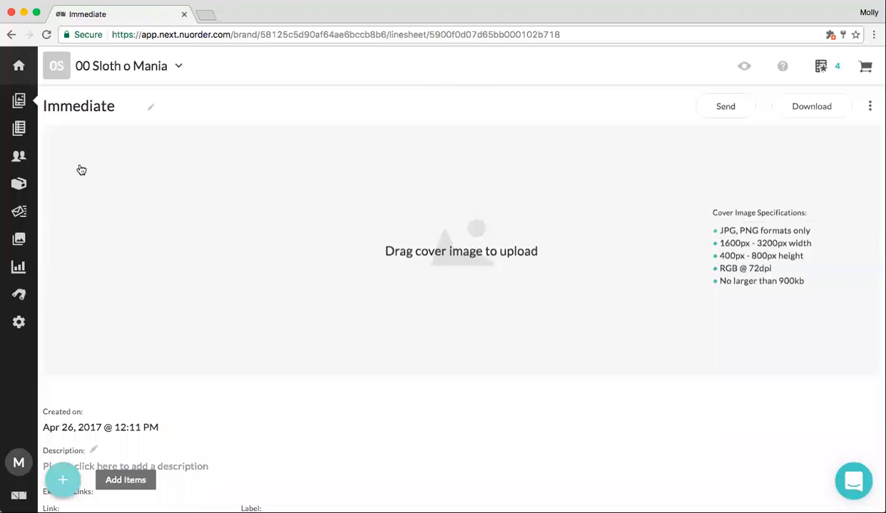
mouse_move(30, 133)
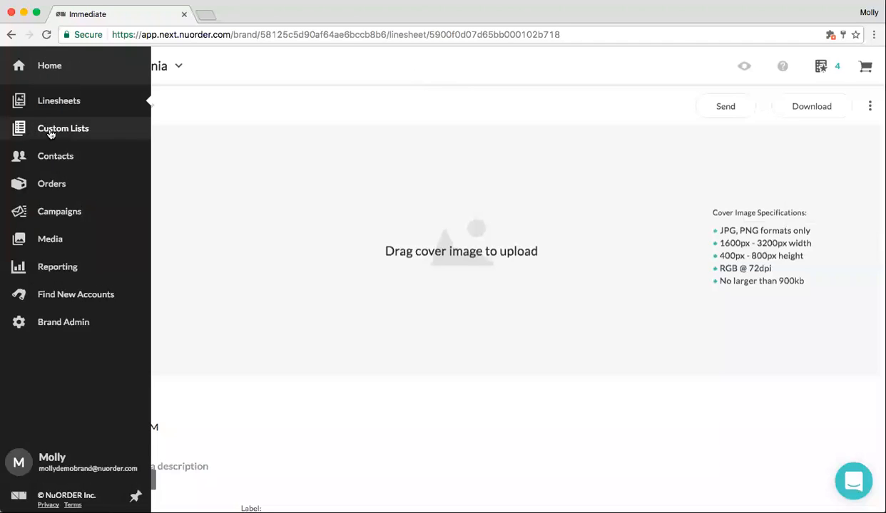
- Clone the linesheet as a custom list and look over the copied products and list details
left_click(870, 105)
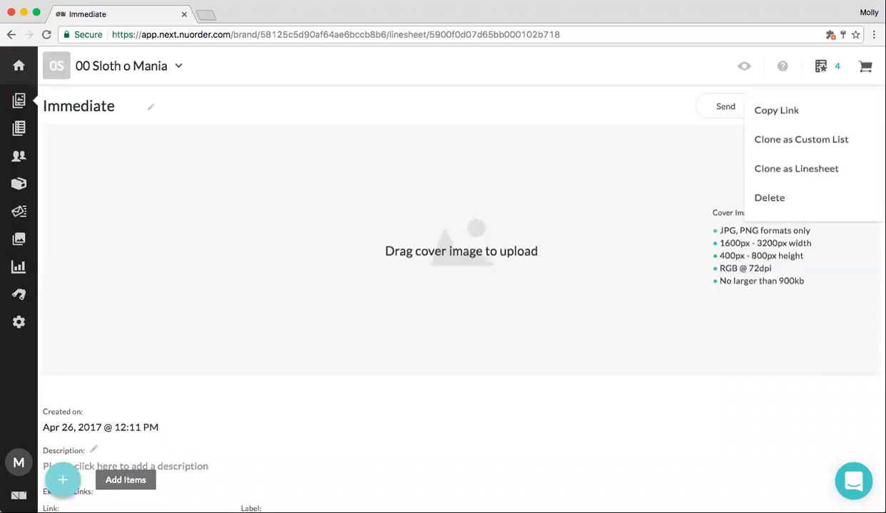
left_click(838, 149)
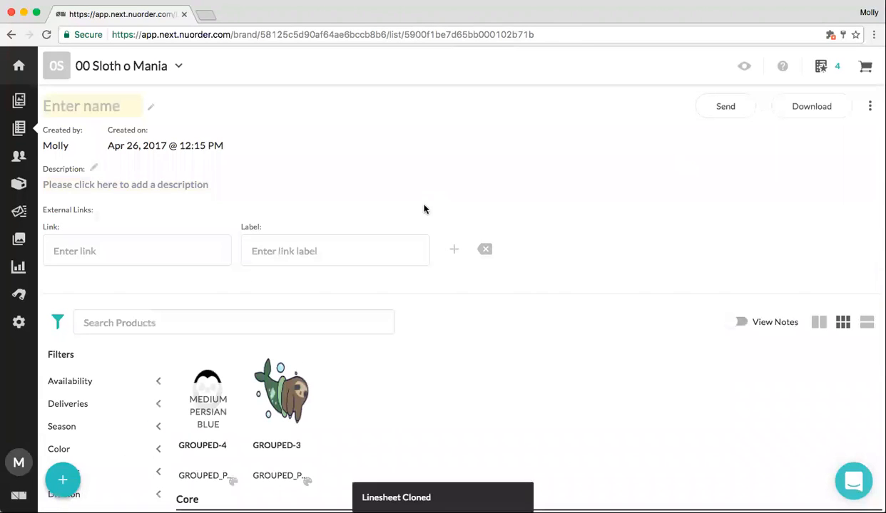
scroll(325, 251, "down", 1)
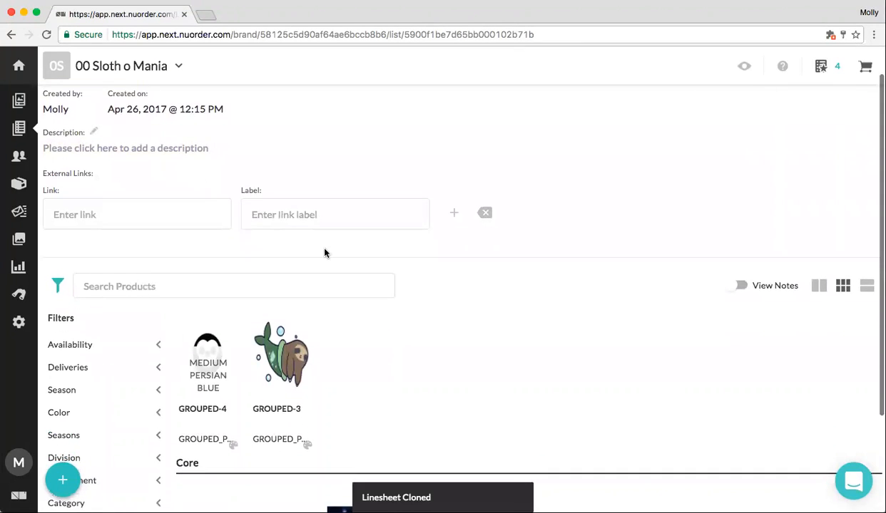
mouse_move(34, 126)
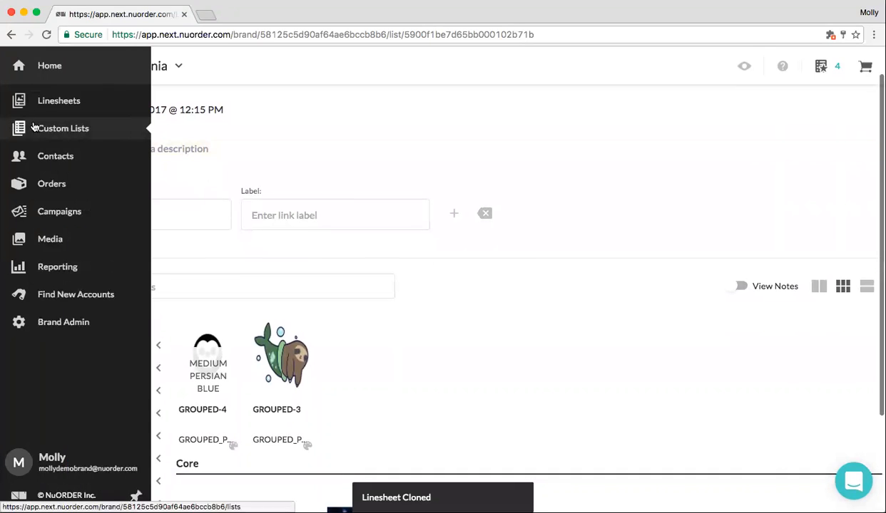
scroll(243, 280, "down", 3)
scroll(263, 277, "up", 3)
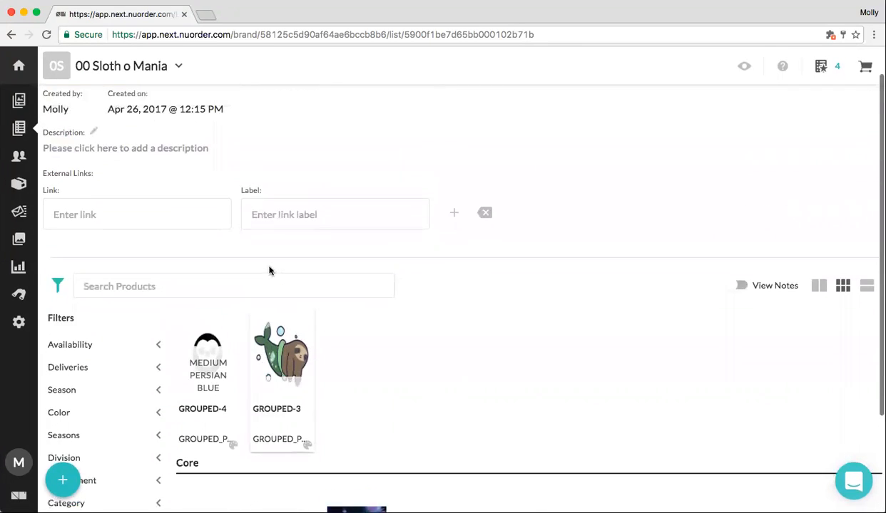
scroll(269, 271, "up", 1)
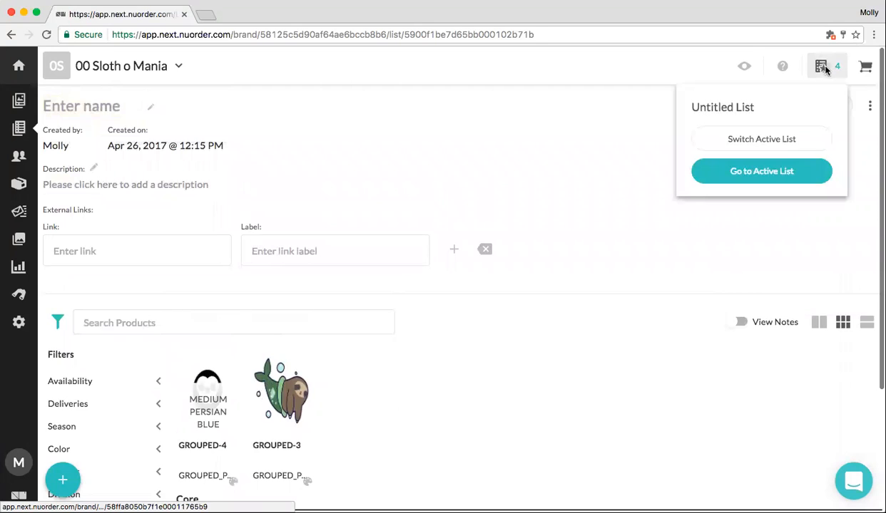
- Go to the active list, bring up the lists available for switching, and keep the active Untitled List selected
left_click(823, 67)
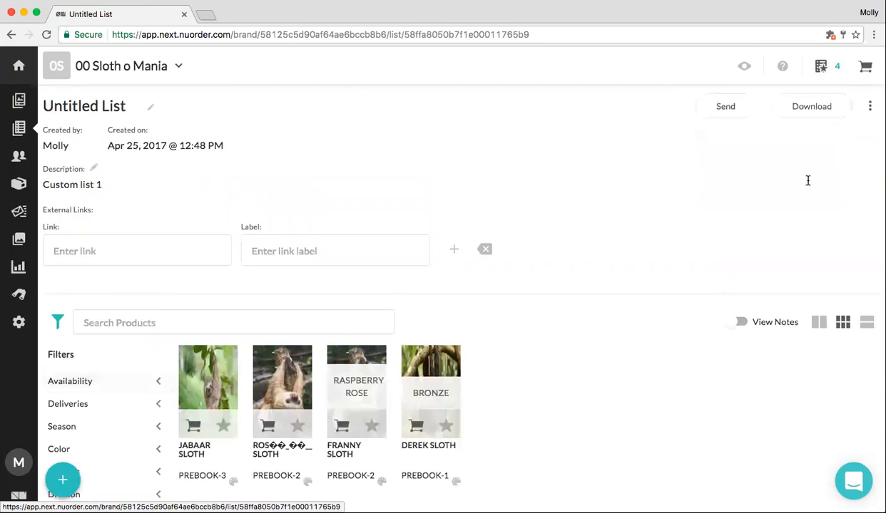
mouse_move(829, 69)
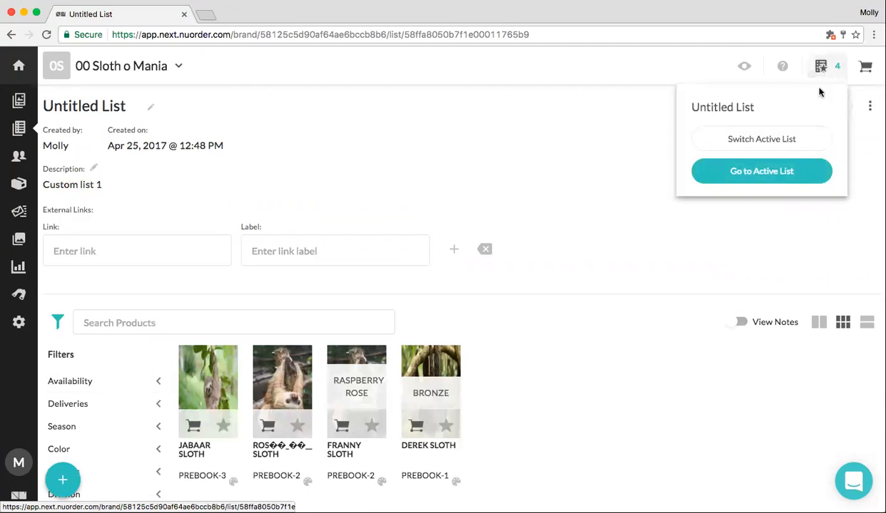
left_click(763, 140)
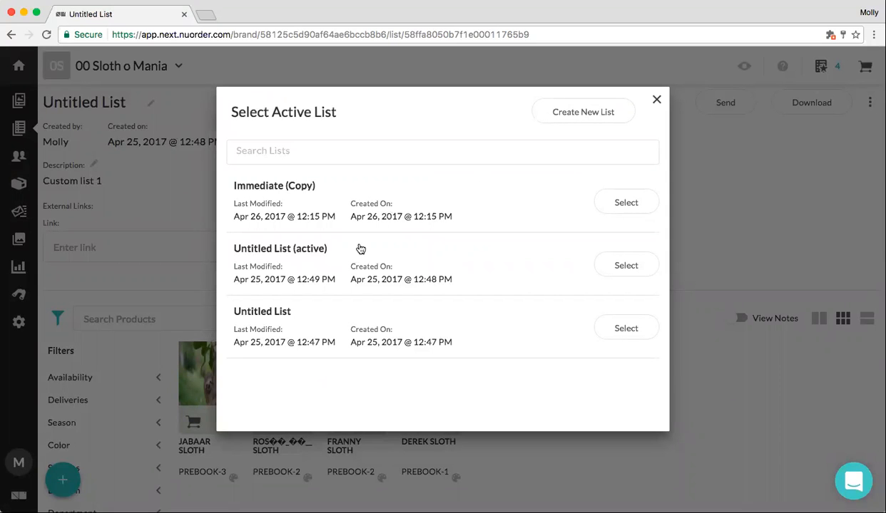
left_click(398, 251)
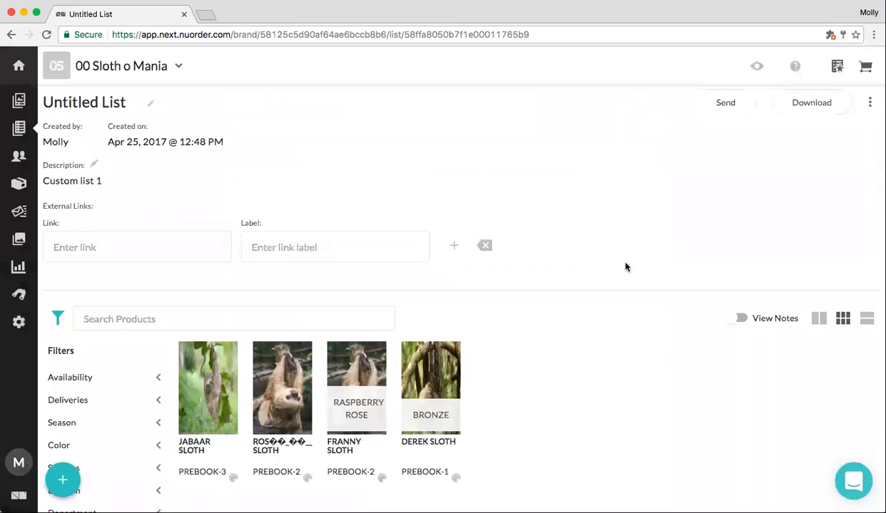
- Look over the active custom list's products, filters, description and external link fields
scroll(491, 299, "down", 2)
scroll(499, 307, "down", 2)
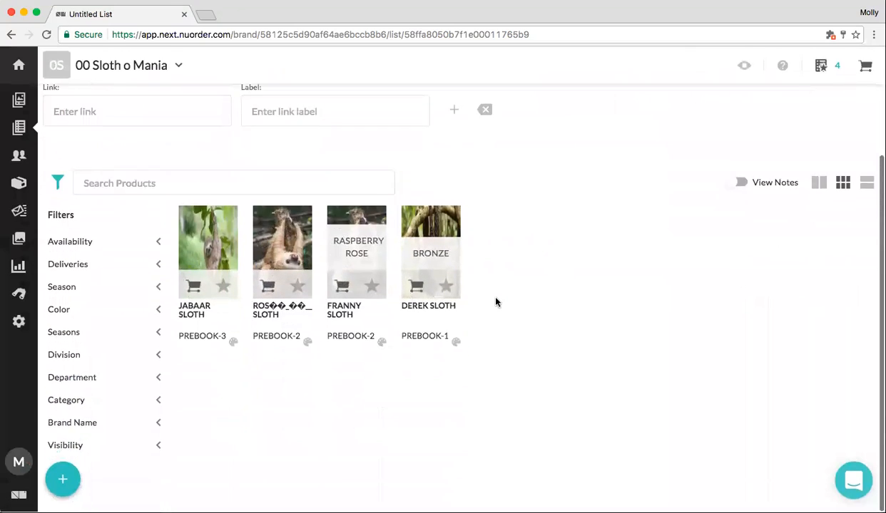
scroll(496, 302, "up", 4)
mouse_move(823, 70)
left_click(581, 187)
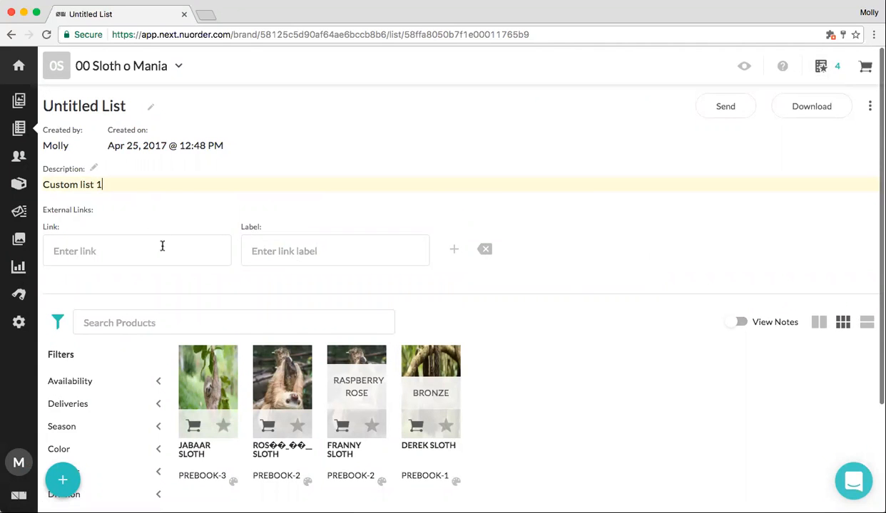
scroll(164, 242, "down", 4)
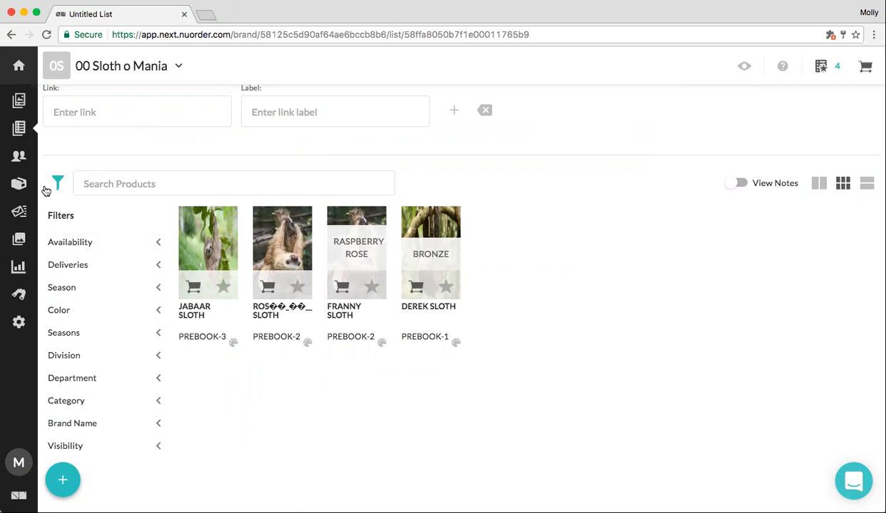
- Open the campaigns overview and review its search field and sorting options, leaving the sort order unchanged
mouse_move(43, 187)
mouse_move(75, 212)
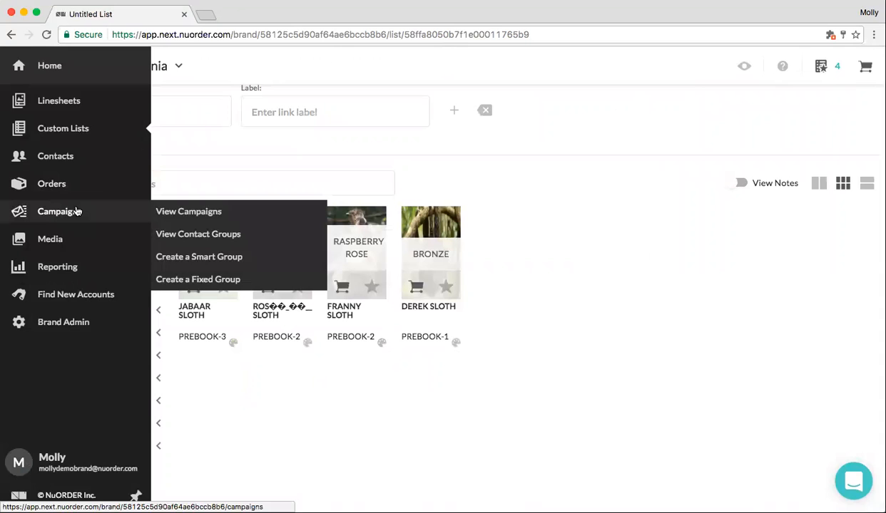
left_click(197, 213)
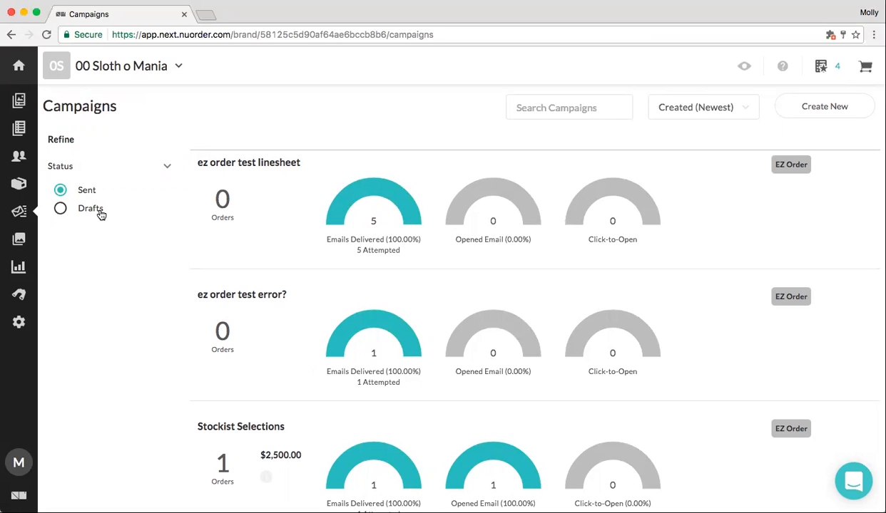
left_click(540, 106)
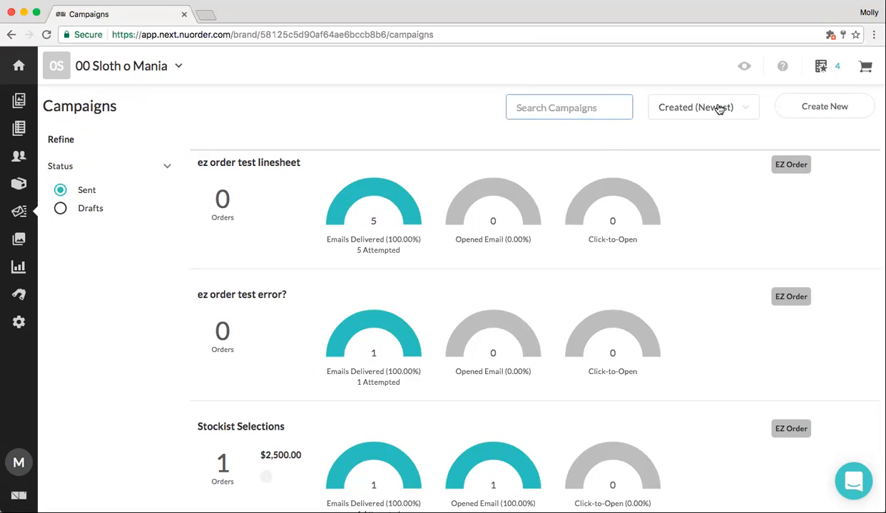
left_click(696, 106)
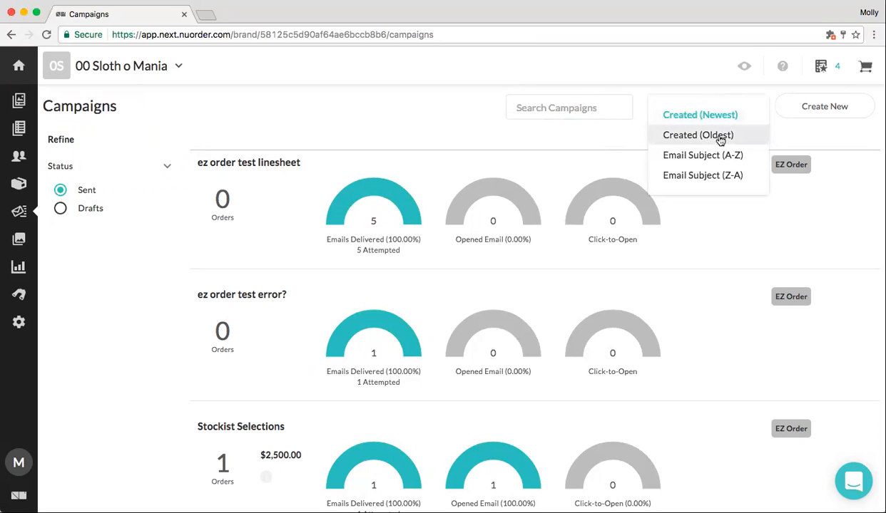
left_click(450, 132)
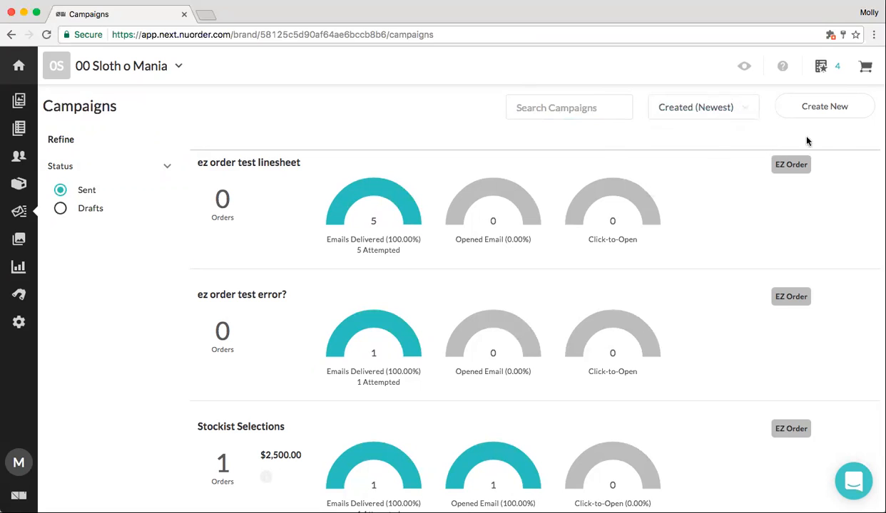
- Start a new campaign and open the contact groups page linked from its contacts field
left_click(840, 109)
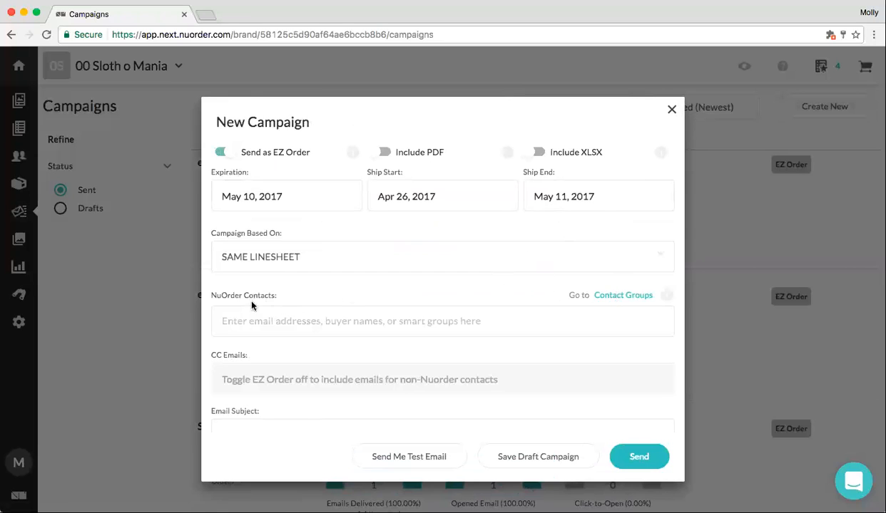
left_click(633, 297)
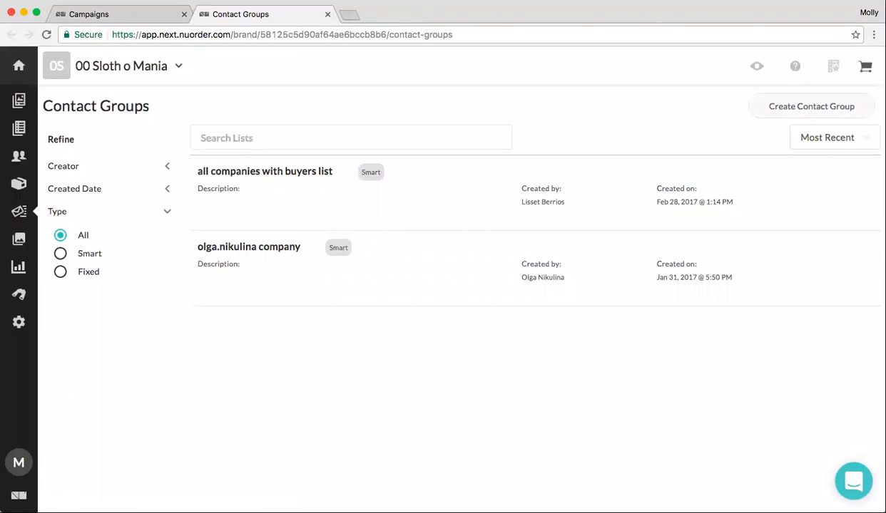
- Create a new fixed contact group and set its visibility to Shared
left_click(842, 112)
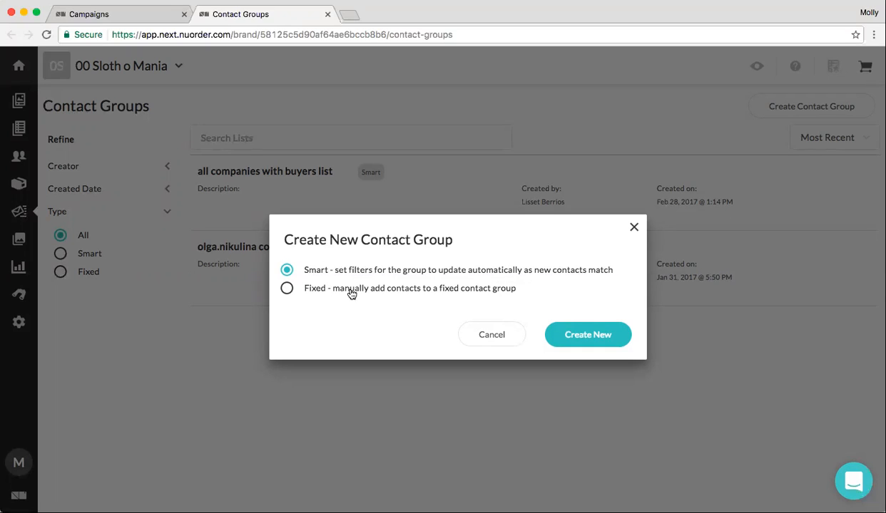
left_click(286, 288)
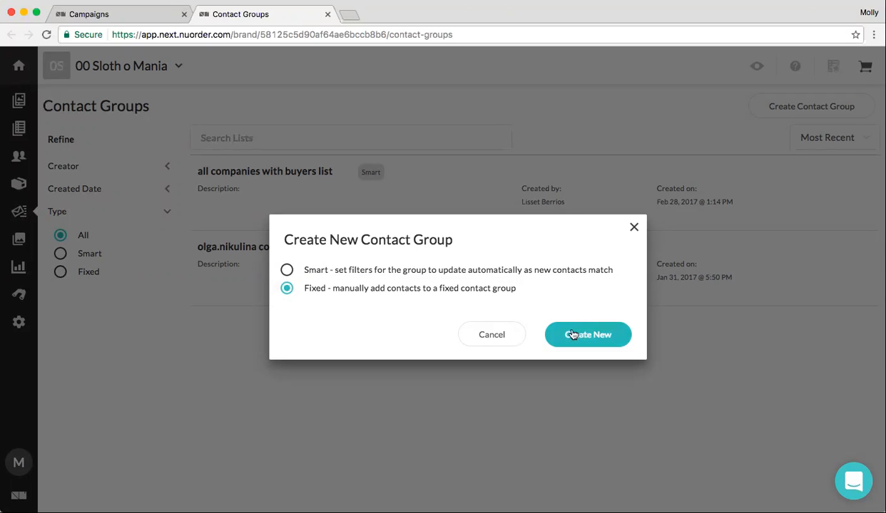
left_click(601, 336)
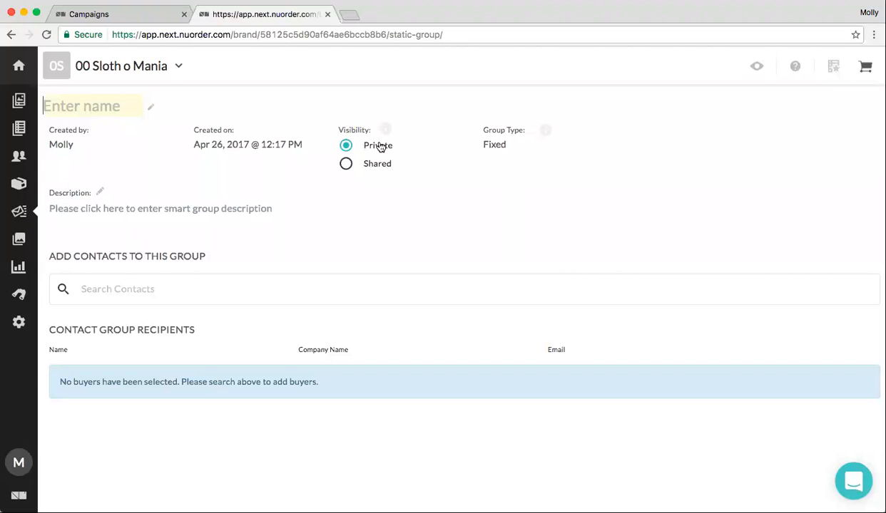
left_click(348, 165)
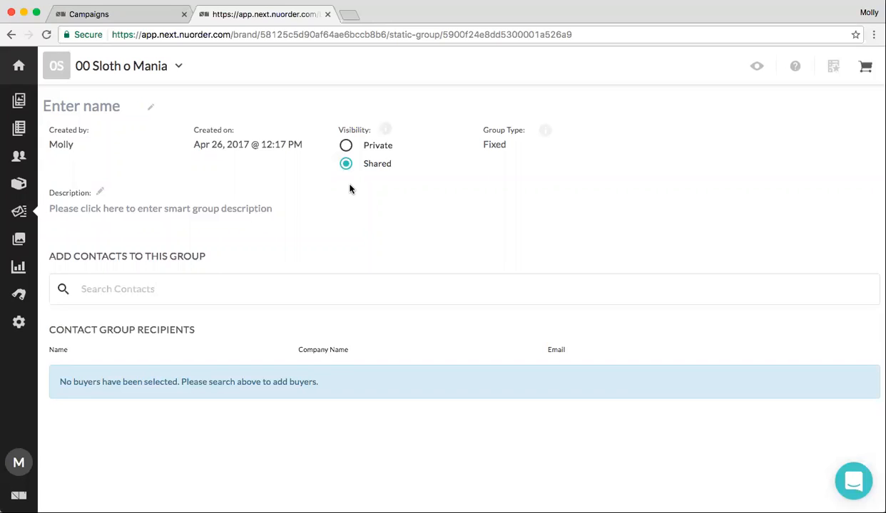
- Add the first two BBO test contacts found with "test" to the group, and remove the first one added
left_click(184, 295)
type("test")
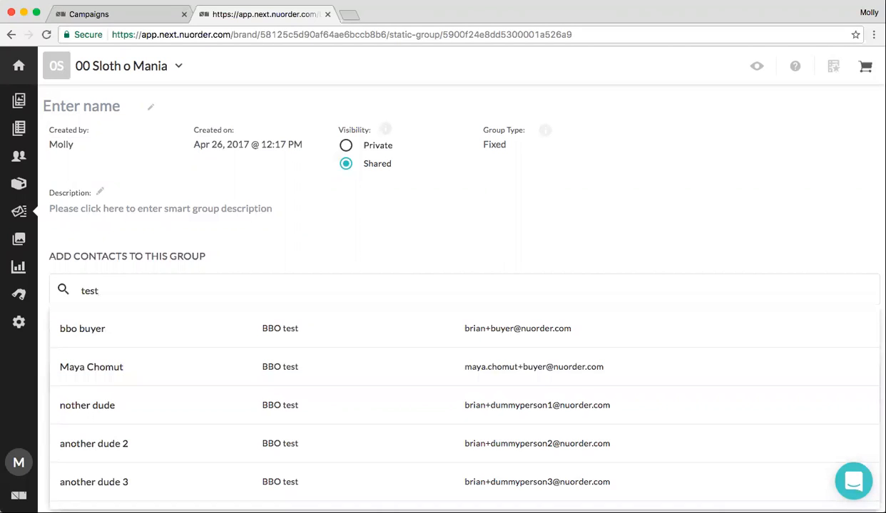
left_click(318, 331)
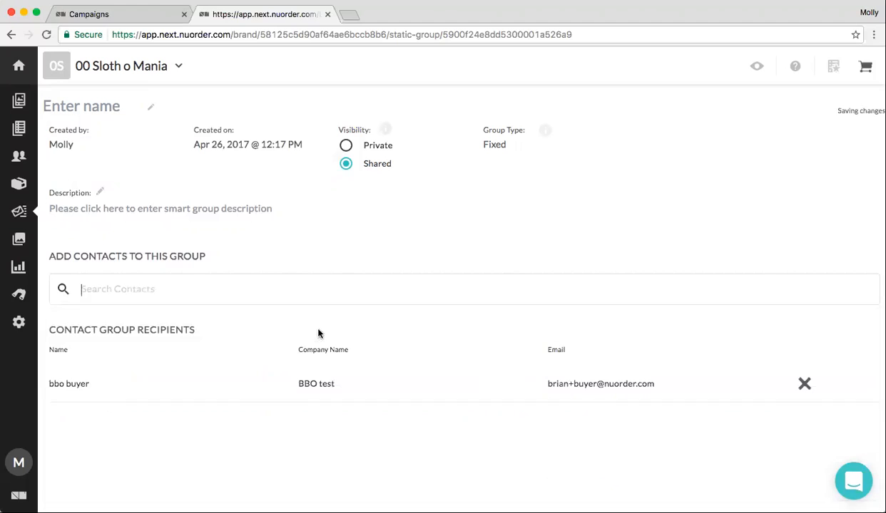
type("test")
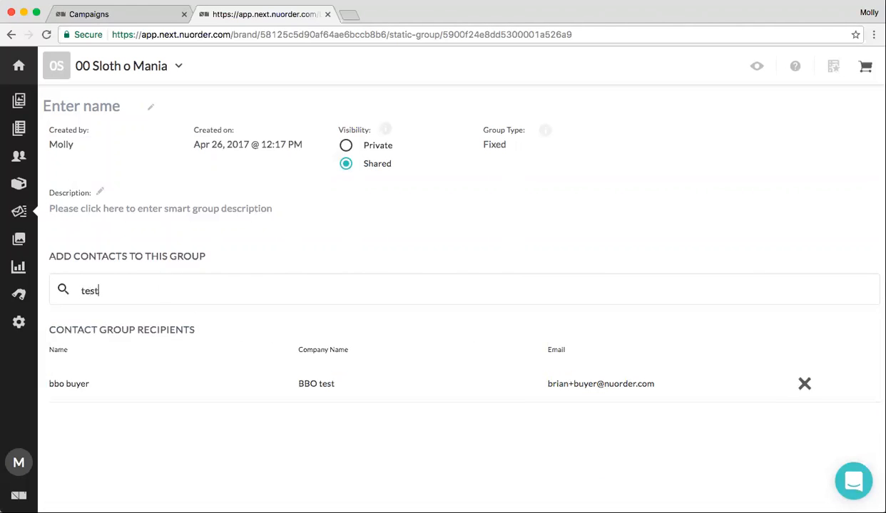
left_click(254, 366)
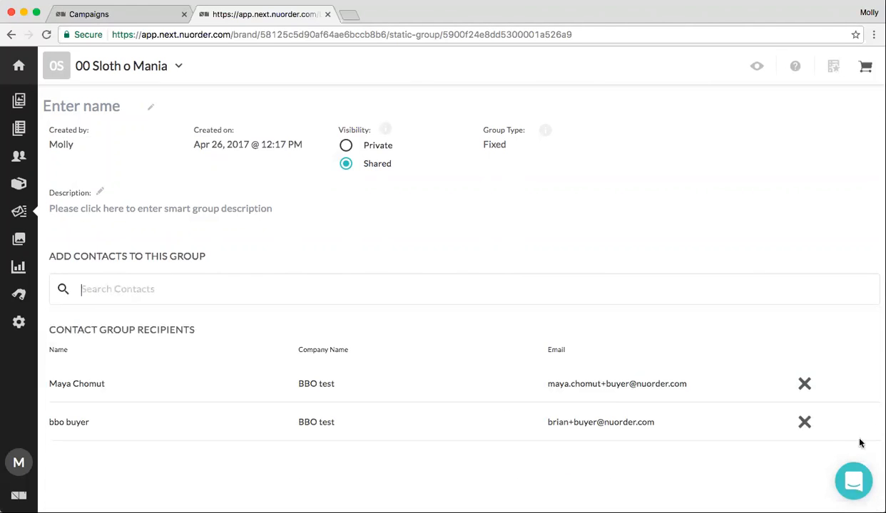
left_click(804, 424)
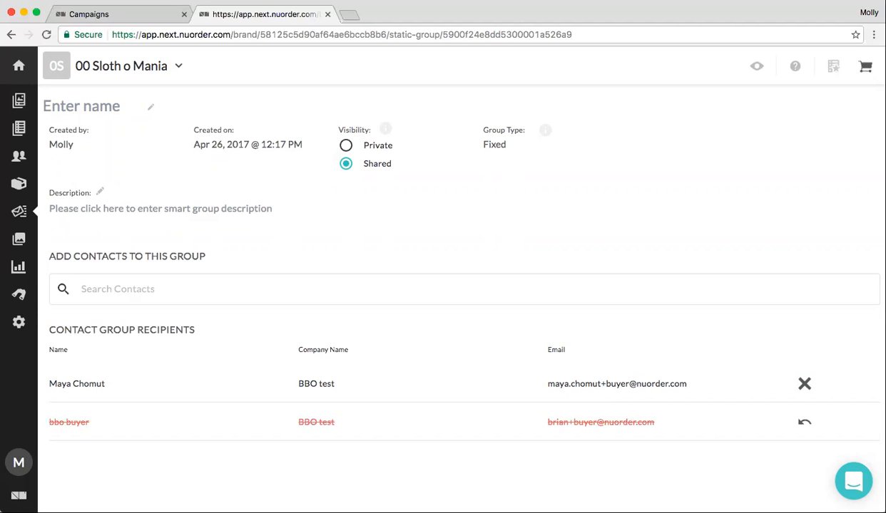
- Bring up the available campaign and contact group options in the main navigation
mouse_move(65, 211)
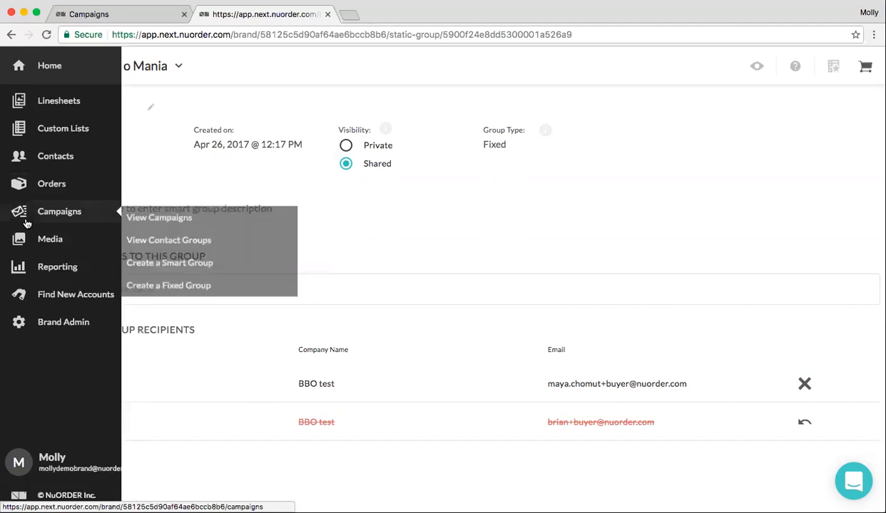